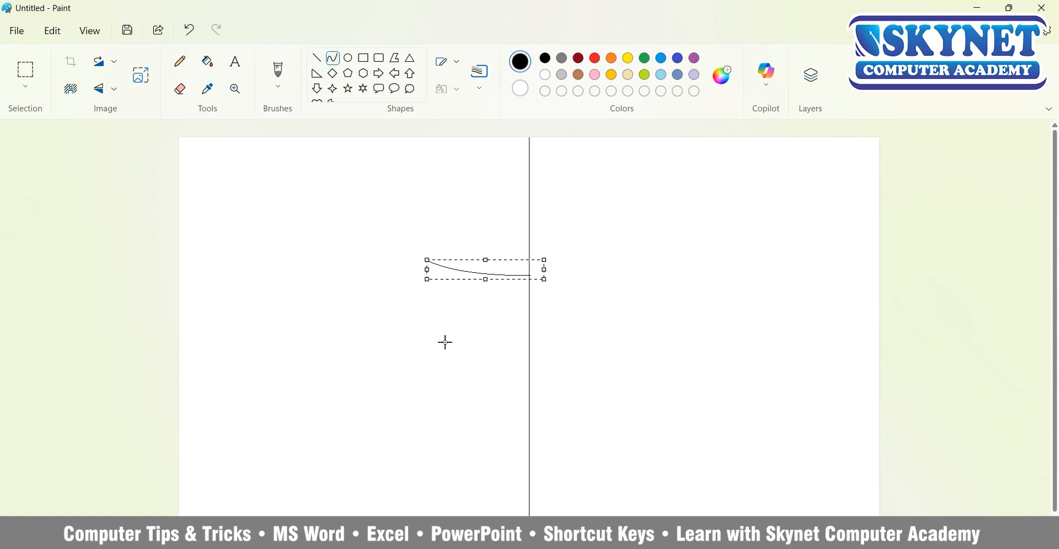
Draw the blindfold's lower edge as curves running from the left end of the upper curve to the vertical centre line
click(427, 263)
mouse_move(452, 289)
mouse_down()
mouse_move(499, 309)
mouse_move(431, 304)
mouse_move(452, 330)
mouse_move(429, 324)
mouse_up()
scroll(447, 299, up, 2)
click(493, 371)
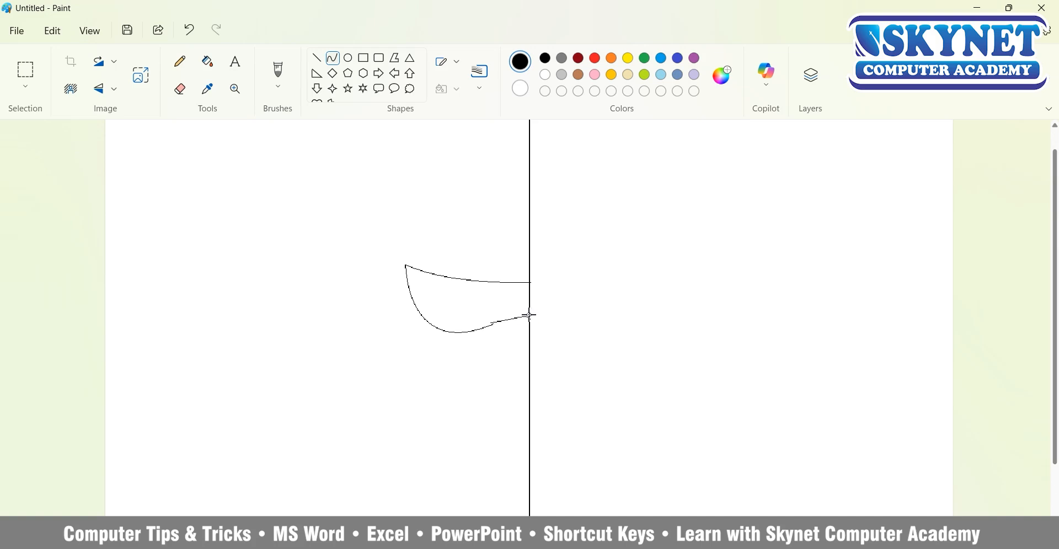
drag(529, 315, 530, 316)
drag(512, 320, 514, 321)
click(529, 343)
scroll(529, 343, up, 1)
Set the line thickness to 8px and draw a curve for the face's left side from the blindfold corner down to the jaw
click(479, 80)
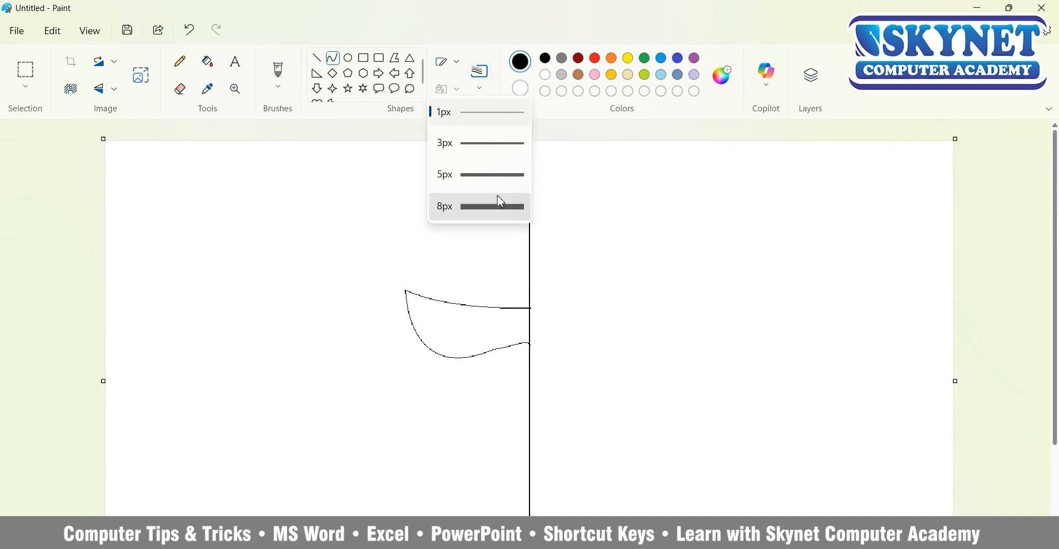
click(501, 205)
scroll(505, 362, down, 1)
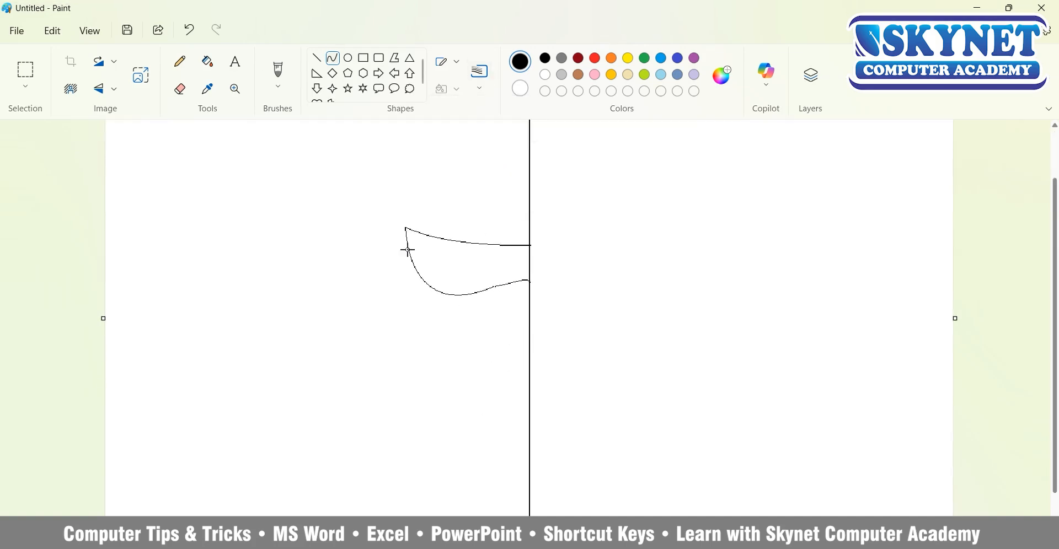
mouse_move(405, 228)
mouse_down()
mouse_move(420, 392)
mouse_move(441, 407)
mouse_up()
mouse_move(420, 321)
mouse_down()
mouse_move(402, 312)
mouse_move(404, 358)
mouse_move(428, 378)
mouse_move(395, 368)
mouse_move(410, 372)
mouse_up()
click(426, 408)
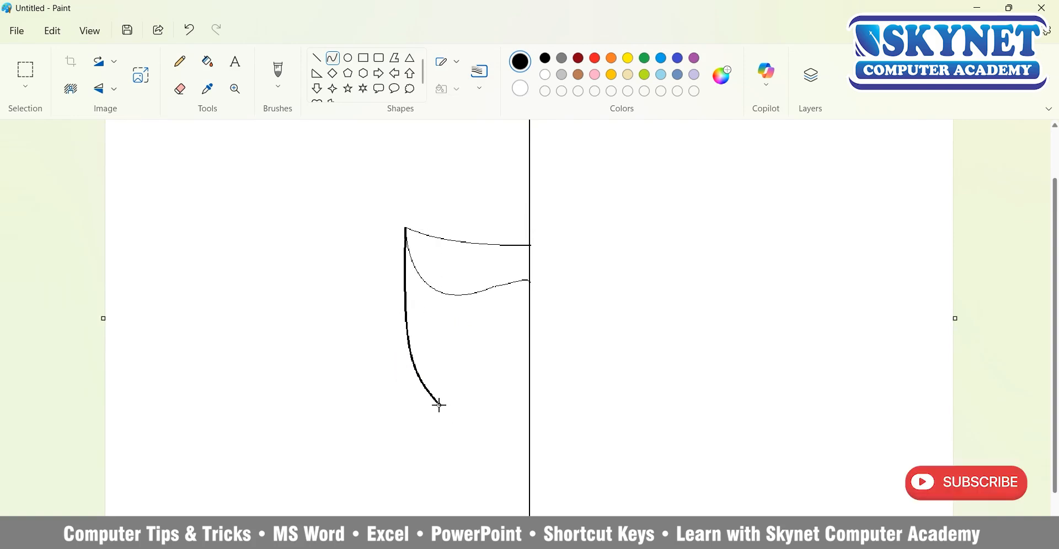
Continue the face outline with curves along the left jaw to the chin at the centre line
drag(439, 405, 497, 459)
drag(441, 439, 437, 440)
click(470, 509)
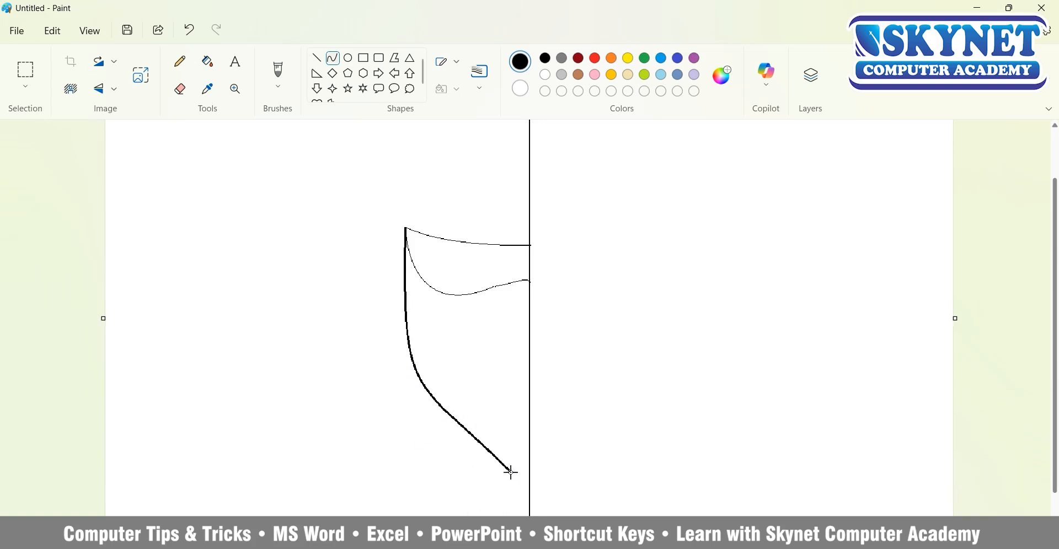
drag(527, 489, 532, 483)
click(523, 506)
Draw the left ear's outer outline with a small rounded lobe joining the face edge
drag(375, 288, 373, 298)
drag(386, 270, 361, 230)
drag(388, 318, 394, 340)
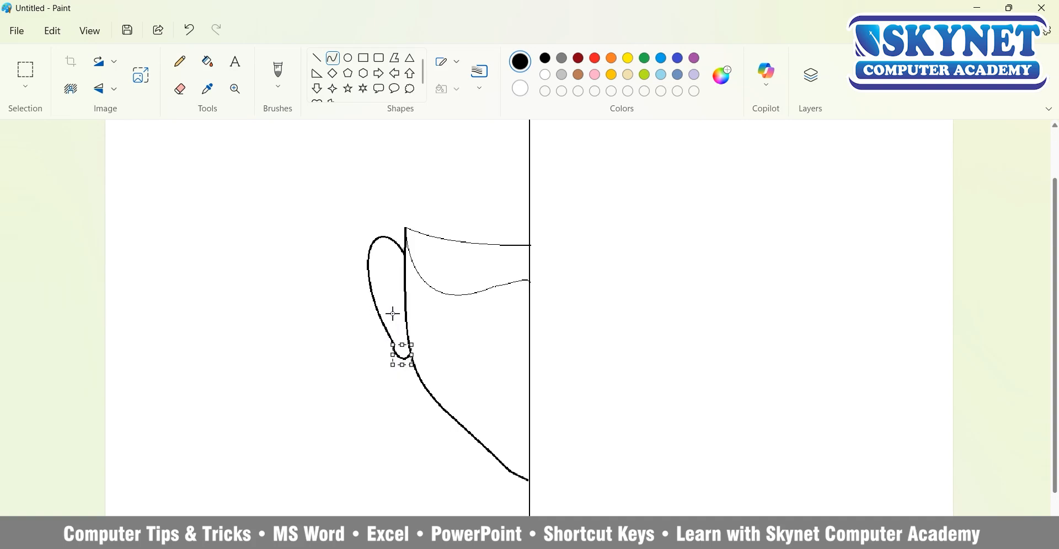
Draw the curved fold inside the upper part of the left ear
click(378, 265)
drag(395, 287, 394, 287)
drag(394, 271, 405, 297)
drag(402, 282, 393, 276)
drag(369, 260, 385, 252)
drag(395, 285, 376, 241)
key(ctrl+z)
drag(401, 270, 400, 246)
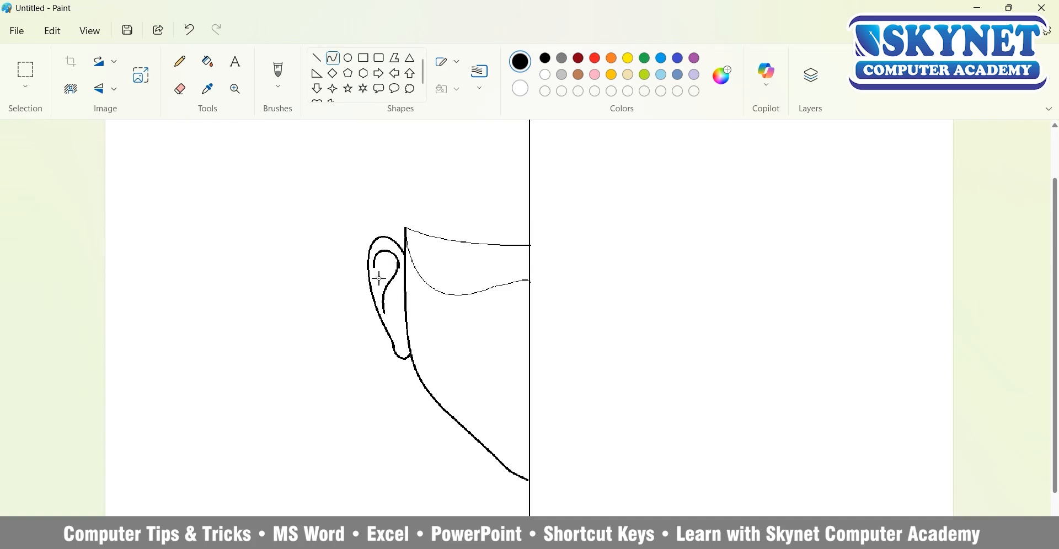
Replace the inner fold's stem with small curves for the ear opening against the face edge
drag(368, 280, 385, 315)
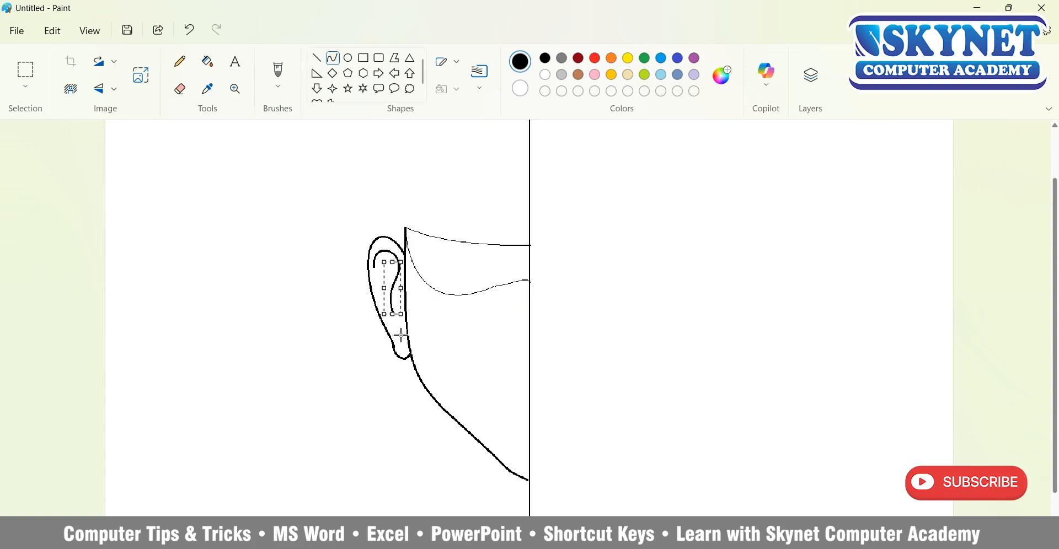
key(ctrl+z)
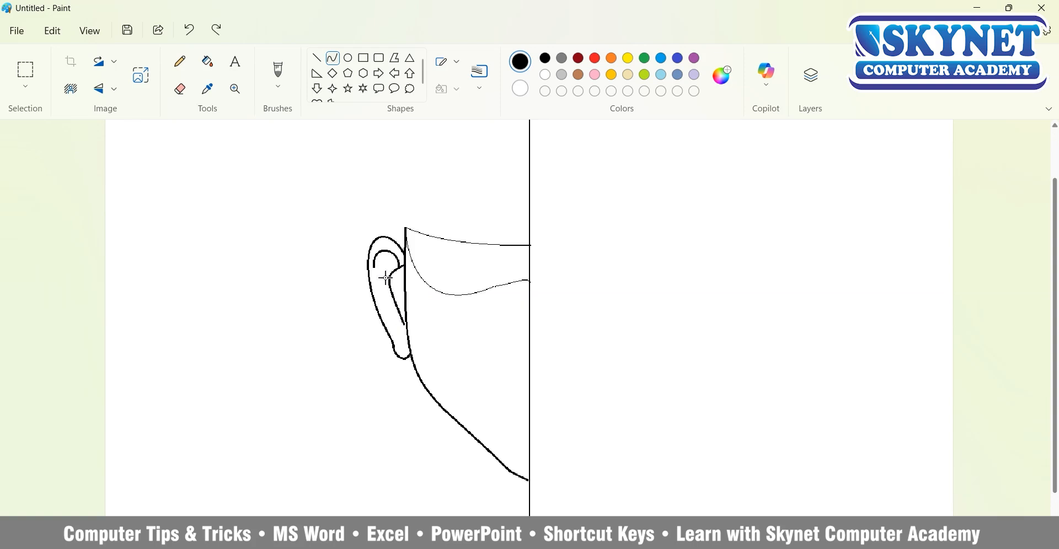
drag(401, 320, 415, 321)
drag(415, 286, 407, 287)
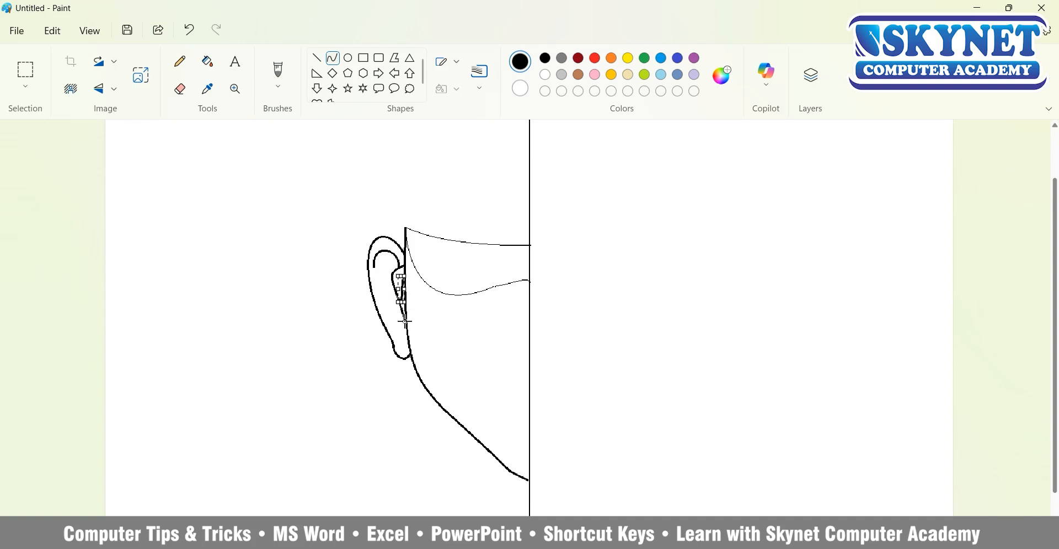
Draw the left side of the neck as a curve going down from the jawline
scroll(426, 373, down, 2)
mouse_move(449, 415)
mouse_down()
mouse_move(433, 465)
mouse_move(444, 400)
mouse_up()
drag(442, 437, 442, 447)
click(469, 396)
Draw three pointed hair spikes on the left side of the head above the ear, undoing misplaced curves
scroll(469, 396, up, 1)
scroll(469, 396, up, 3)
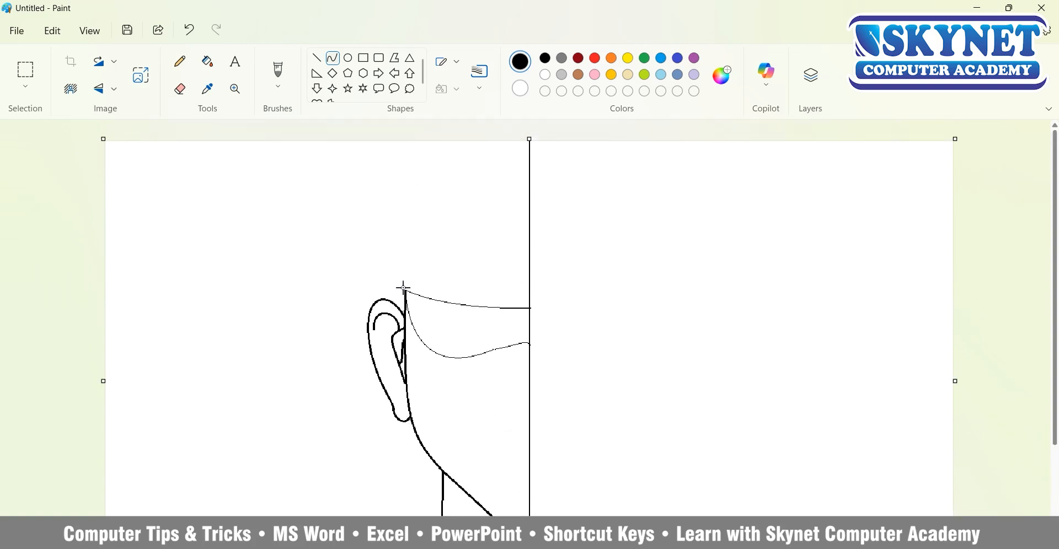
mouse_move(405, 290)
mouse_down()
mouse_move(336, 266)
mouse_move(341, 274)
mouse_up()
mouse_move(370, 275)
mouse_down()
mouse_move(378, 266)
mouse_move(358, 271)
mouse_move(419, 258)
mouse_up()
click(483, 279)
key(ctrl+z)
mouse_move(339, 273)
mouse_down()
mouse_move(403, 268)
mouse_move(375, 259)
mouse_move(375, 242)
mouse_move(318, 224)
mouse_move(406, 243)
mouse_move(364, 215)
mouse_move(397, 222)
mouse_move(363, 217)
mouse_move(352, 180)
mouse_move(404, 201)
mouse_move(365, 170)
mouse_up()
key(ctrl+z)
click(402, 291)
click(429, 254)
drag(391, 189, 394, 185)
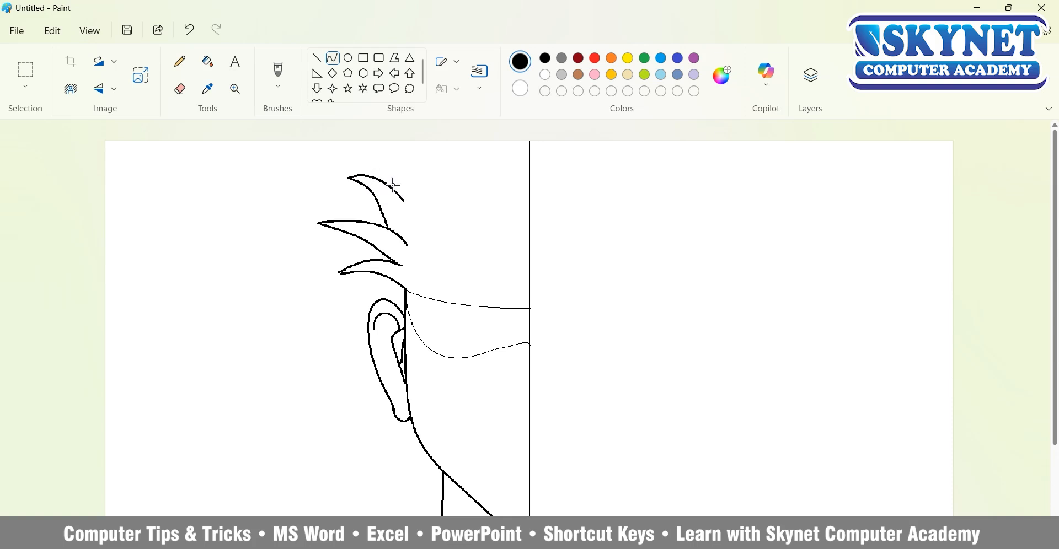
Draw two upright hair spikes continuing along the head's upper left toward the centre line
mouse_move(405, 151)
mouse_down()
mouse_move(406, 202)
mouse_move(395, 180)
mouse_move(400, 190)
mouse_move(421, 176)
mouse_move(434, 192)
mouse_up()
drag(425, 185, 409, 186)
mouse_move(442, 142)
mouse_down()
mouse_move(433, 193)
mouse_move(427, 158)
mouse_move(434, 182)
mouse_move(473, 192)
mouse_up()
mouse_move(454, 168)
mouse_down()
mouse_move(487, 180)
mouse_move(479, 115)
mouse_move(481, 187)
mouse_up()
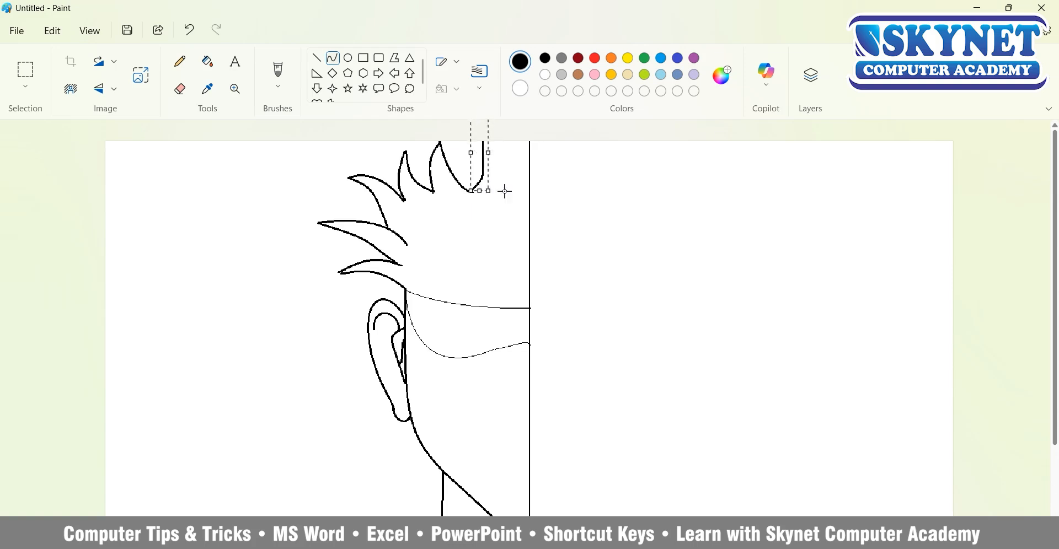
drag(484, 143, 495, 174)
Extend the canvas upward and draw the next tall hair spike near the centre line
drag(530, 141, 528, 83)
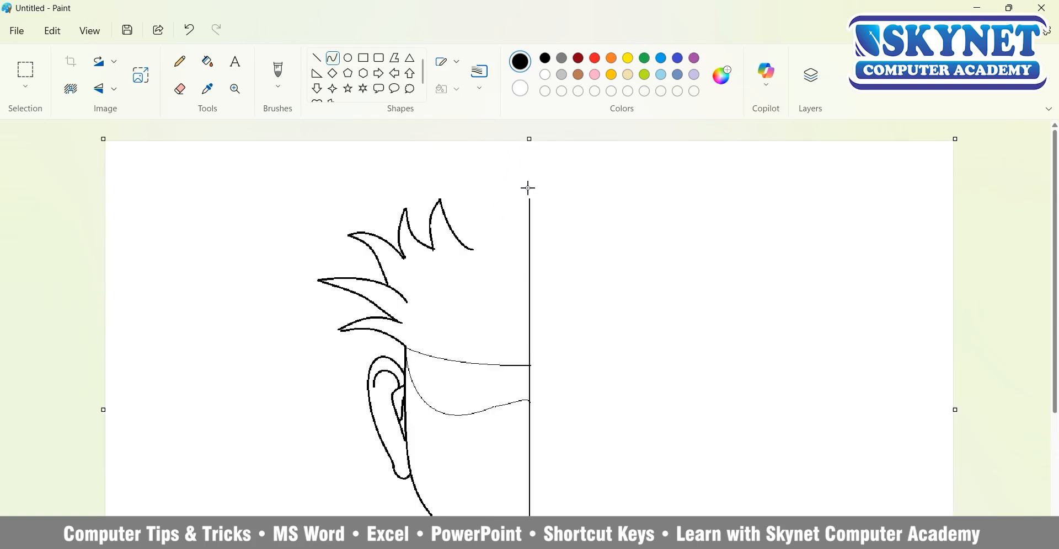
mouse_move(460, 241)
mouse_down()
mouse_move(477, 176)
mouse_move(458, 202)
mouse_move(470, 199)
mouse_move(460, 187)
mouse_move(456, 245)
mouse_up()
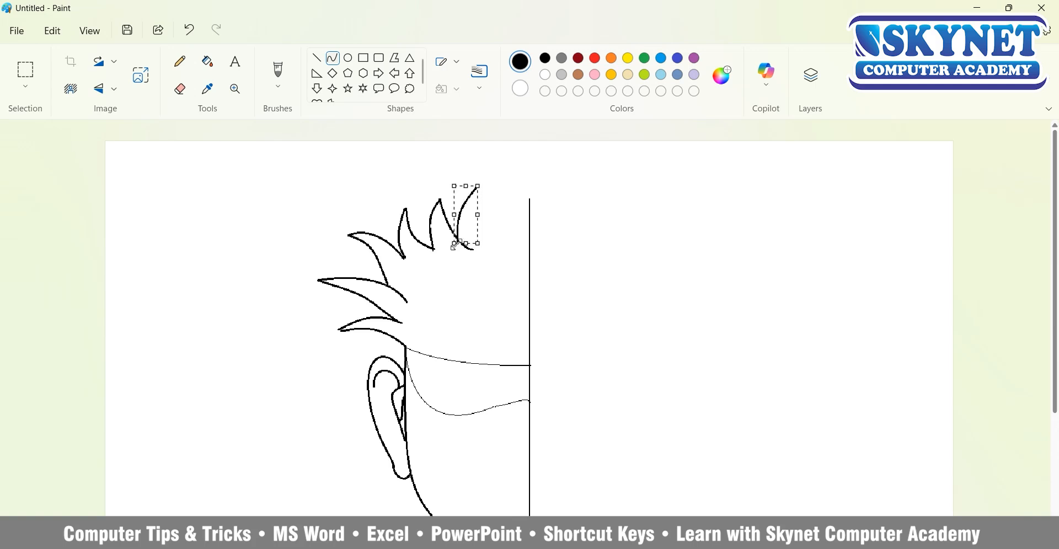
click(461, 252)
drag(477, 185, 506, 214)
click(478, 201)
click(498, 237)
Draw the last hair spike so that it ends at the vertical centre line
click(515, 269)
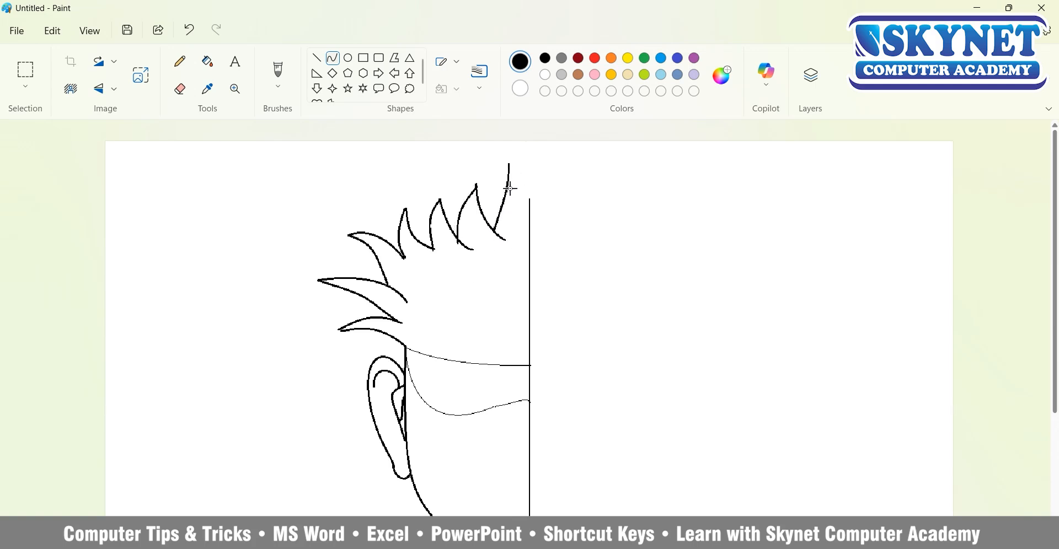
click(510, 188)
drag(494, 163, 498, 182)
drag(498, 231, 494, 232)
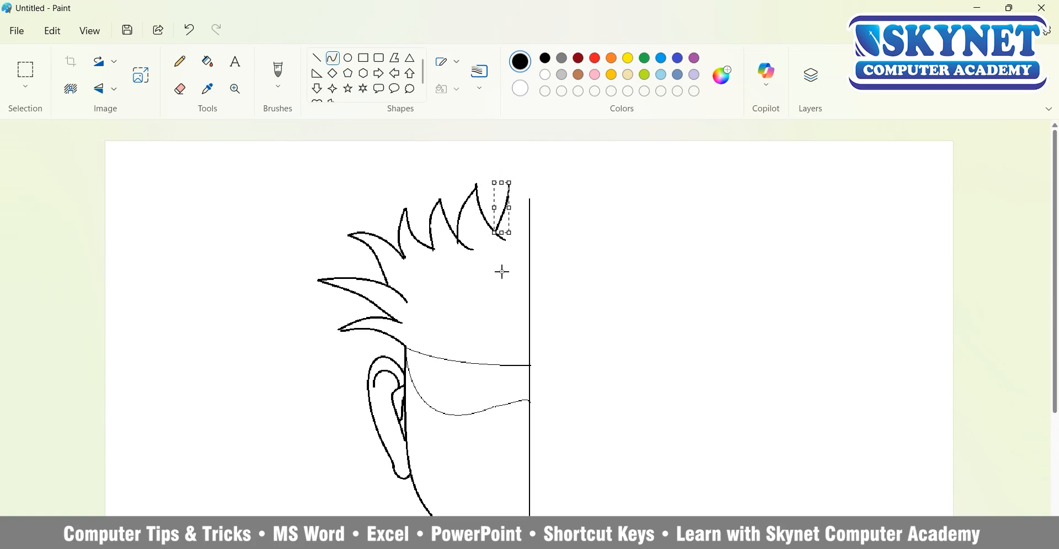
click(506, 279)
mouse_move(508, 181)
mouse_down()
mouse_move(529, 233)
mouse_move(523, 191)
mouse_up()
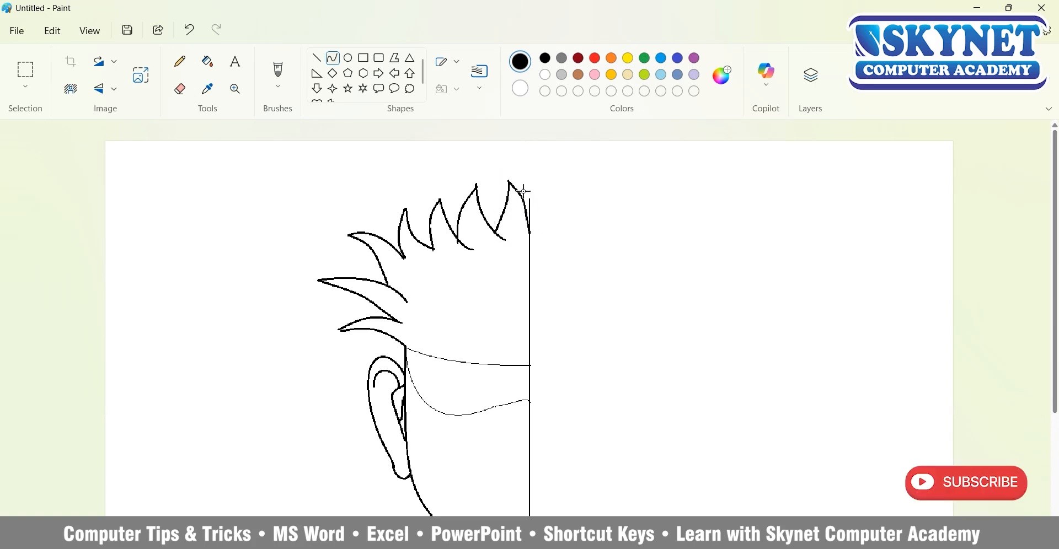
click(529, 213)
Cut the left half of the head, paste it back and place it just left of the canvas centre
scroll(463, 287, down, 1)
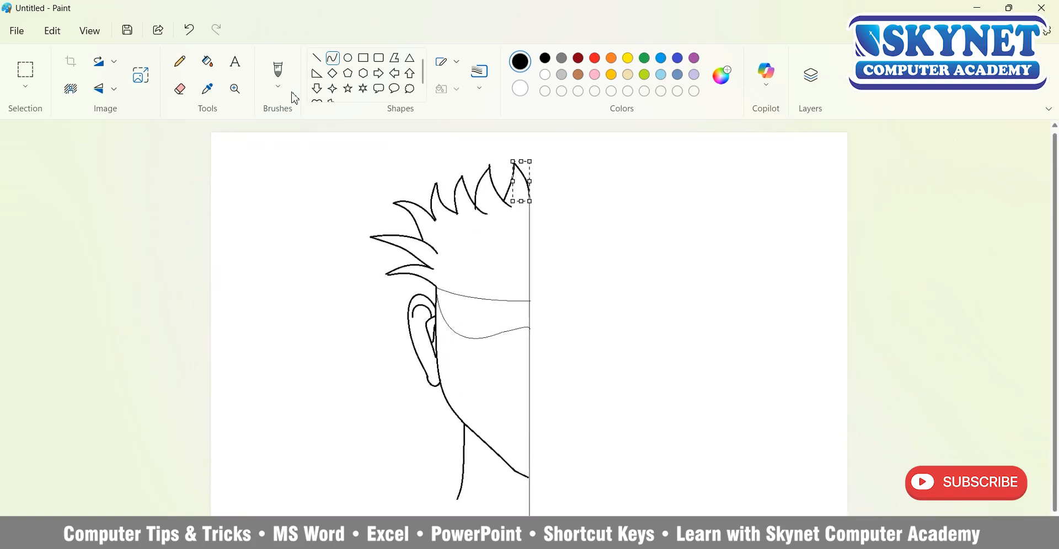
click(25, 70)
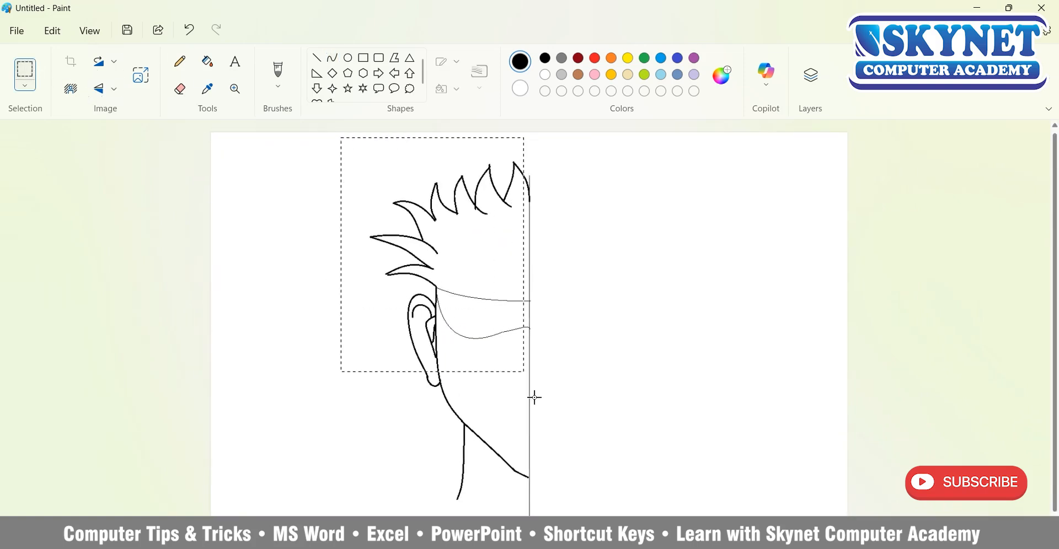
drag(534, 397, 529, 513)
click(52, 31)
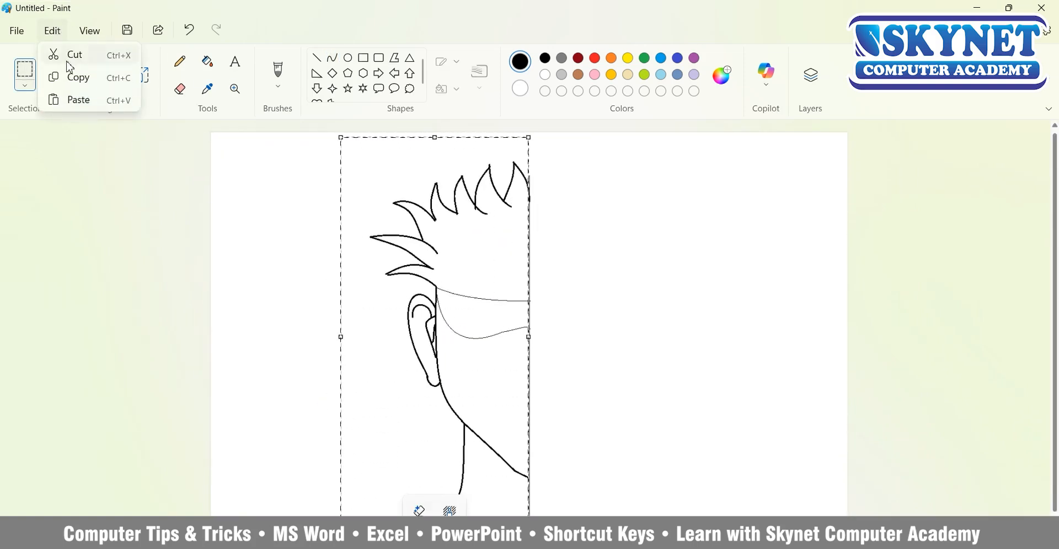
click(69, 55)
key(ctrl+v)
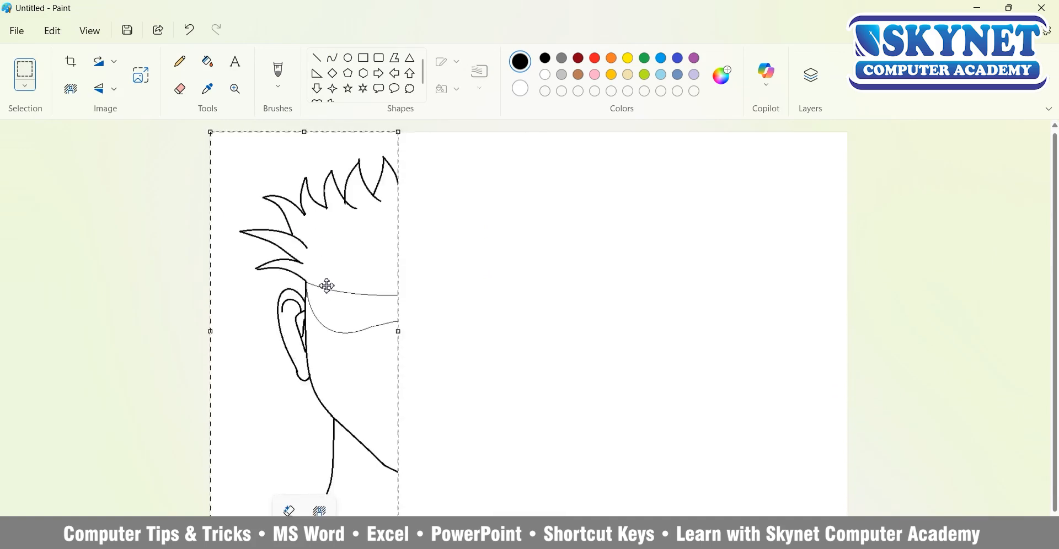
drag(328, 286, 451, 286)
Paste a second copy of the half head, flip it horizontally and align it with the left half
key(ctrl+v)
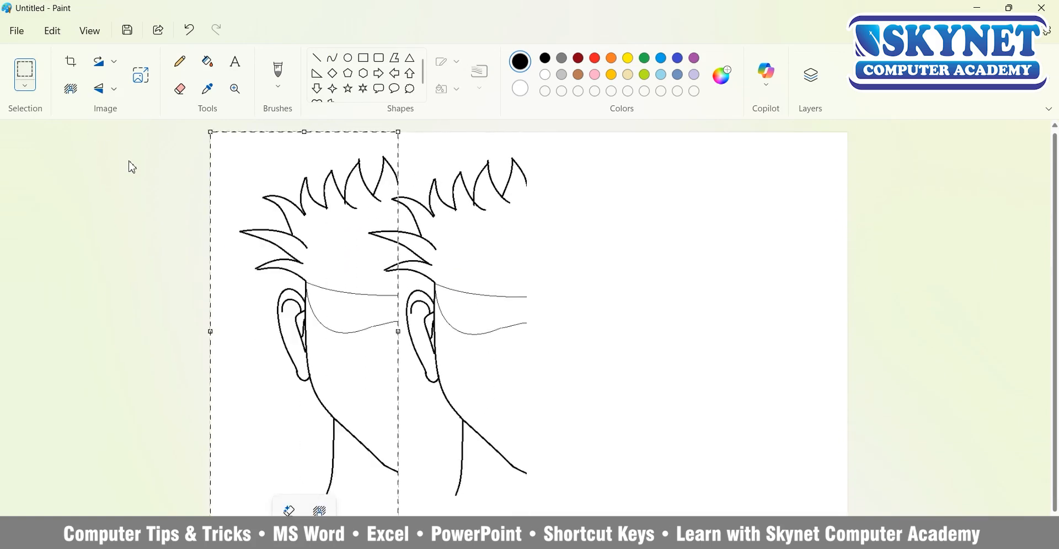
click(104, 88)
click(122, 138)
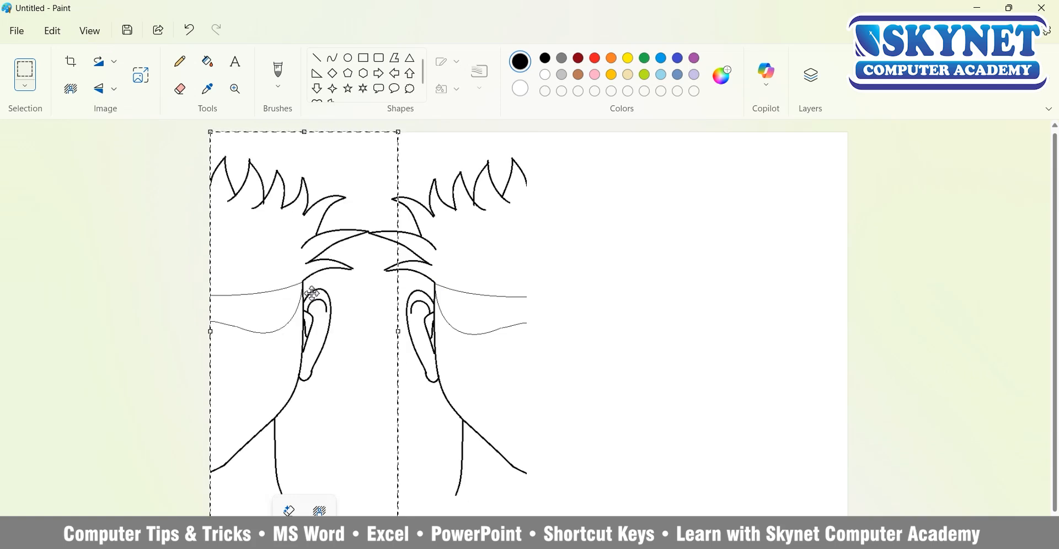
drag(312, 294, 629, 294)
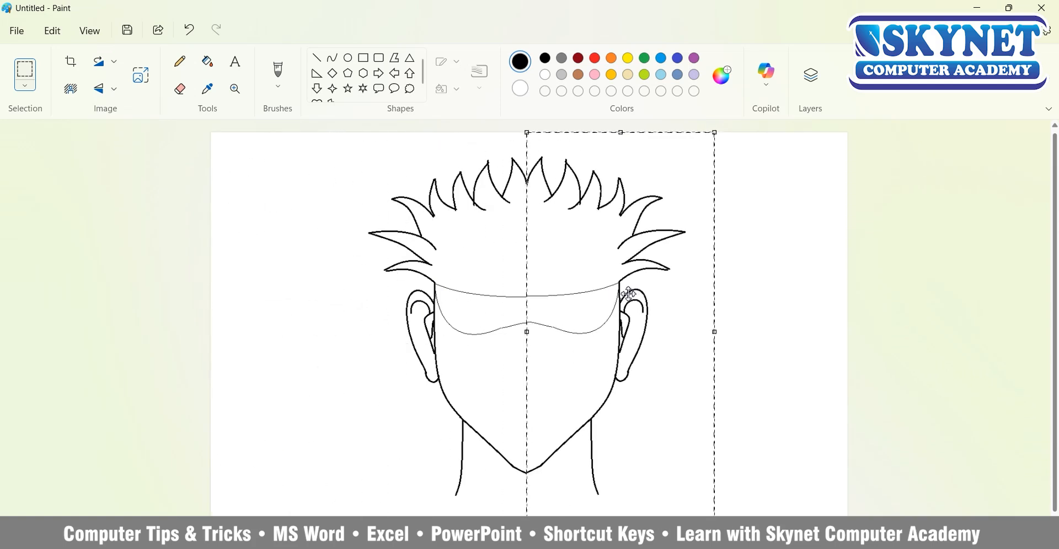
click(515, 452)
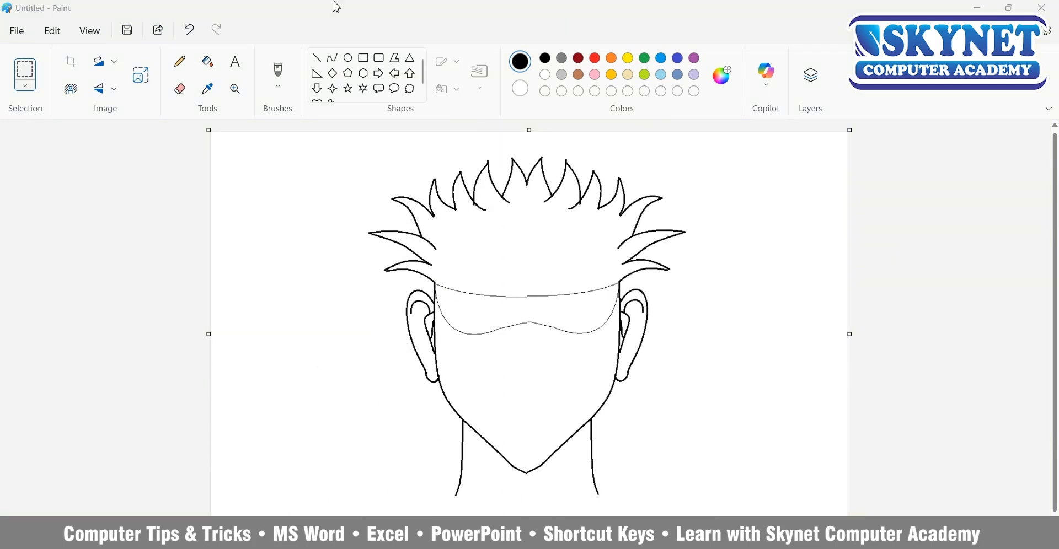
Draw a slightly smiling mouth curve across the lower face
click(333, 58)
drag(484, 403, 565, 408)
mouse_move(538, 409)
mouse_down()
mouse_move(553, 424)
mouse_move(574, 416)
mouse_move(529, 416)
mouse_up()
click(523, 438)
scroll(520, 427, up, 5)
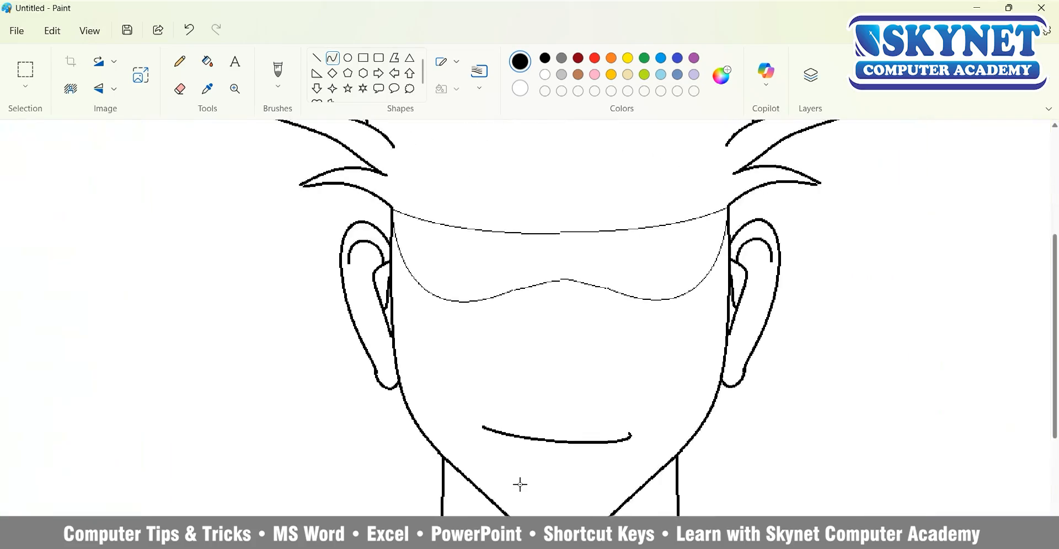
Draw a short curved lower-lip line centred beneath the mouth
scroll(536, 406, down, 3)
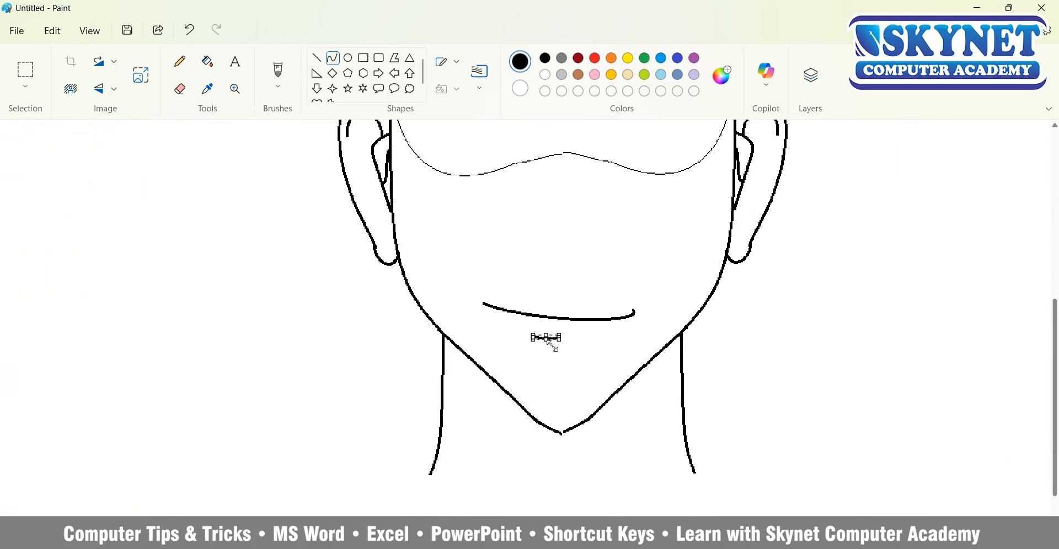
drag(554, 338, 578, 337)
drag(560, 337, 544, 343)
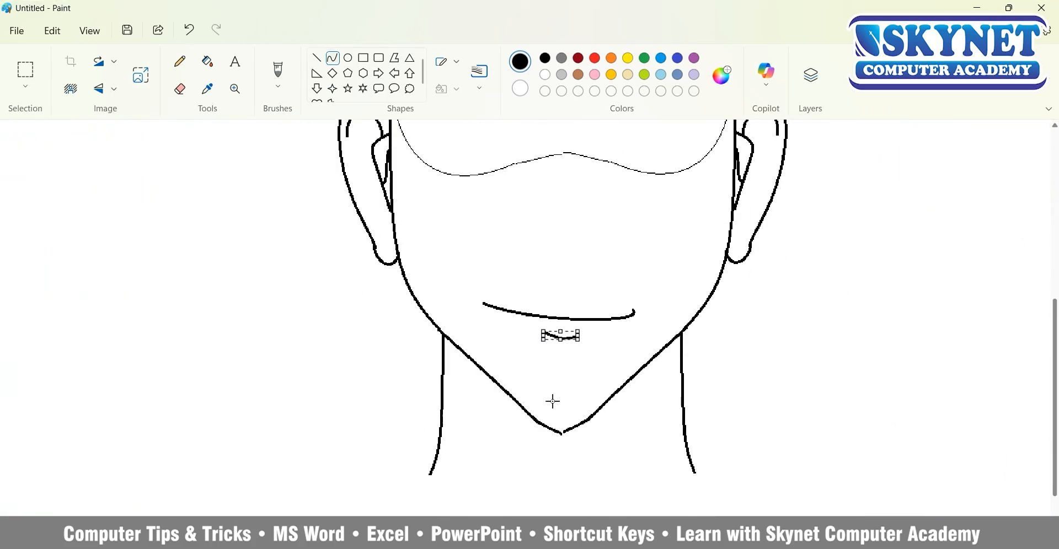
Round off the chin with a curve between the jawlines and erase the pointed tip below it
click(523, 408)
drag(524, 407, 602, 407)
drag(543, 424, 582, 428)
click(180, 89)
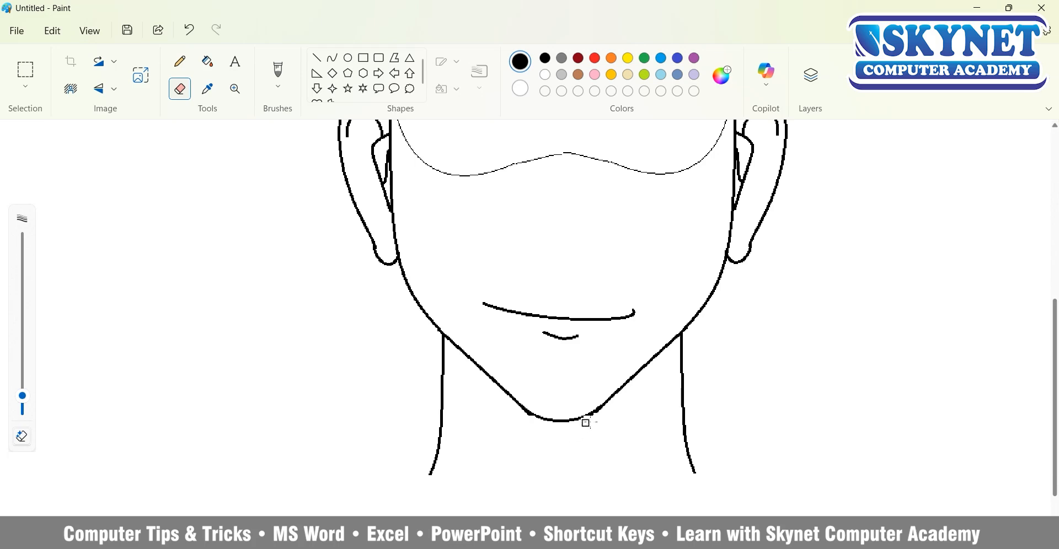
click(332, 58)
mouse_move(516, 409)
mouse_down()
mouse_move(604, 406)
mouse_move(584, 431)
mouse_up()
Trace the blindfold's upper edge with a thick curve between its left and right corners
scroll(520, 403, up, 4)
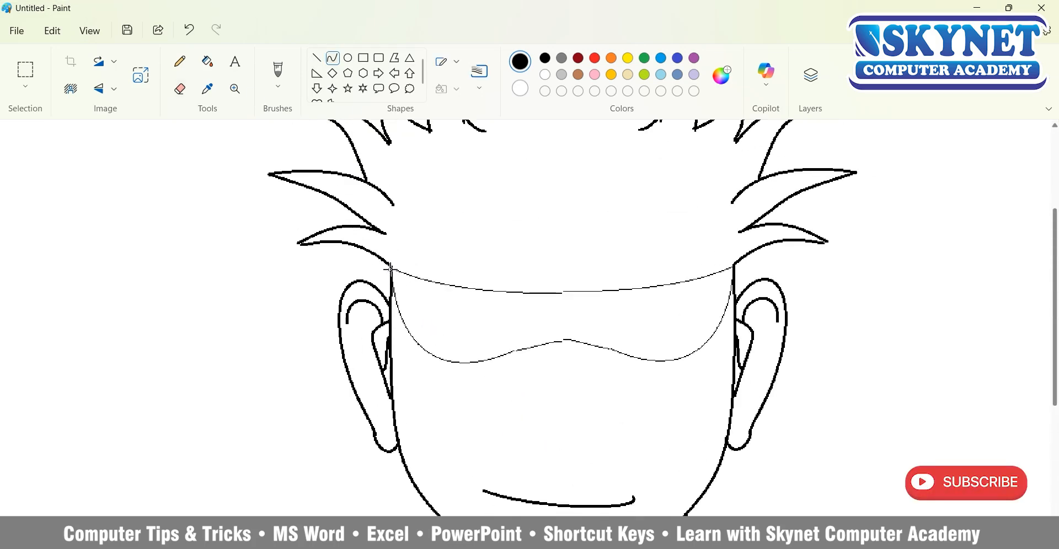
drag(392, 268, 734, 266)
drag(503, 274, 484, 299)
drag(610, 276, 667, 301)
click(423, 341)
Draw a thick curve for the blindfold's lower left edge, then move and resize it to start at the left corner
drag(390, 269, 544, 345)
drag(497, 339, 398, 402)
mouse_move(475, 387)
mouse_down()
mouse_move(486, 393)
mouse_move(485, 367)
mouse_move(442, 371)
mouse_move(435, 349)
mouse_up()
drag(459, 409, 456, 439)
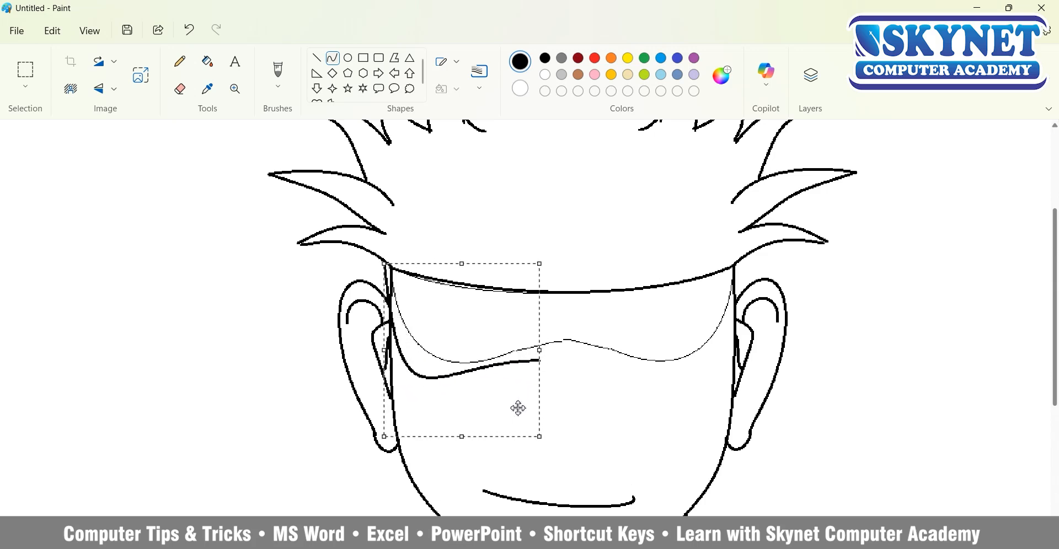
drag(522, 411, 525, 426)
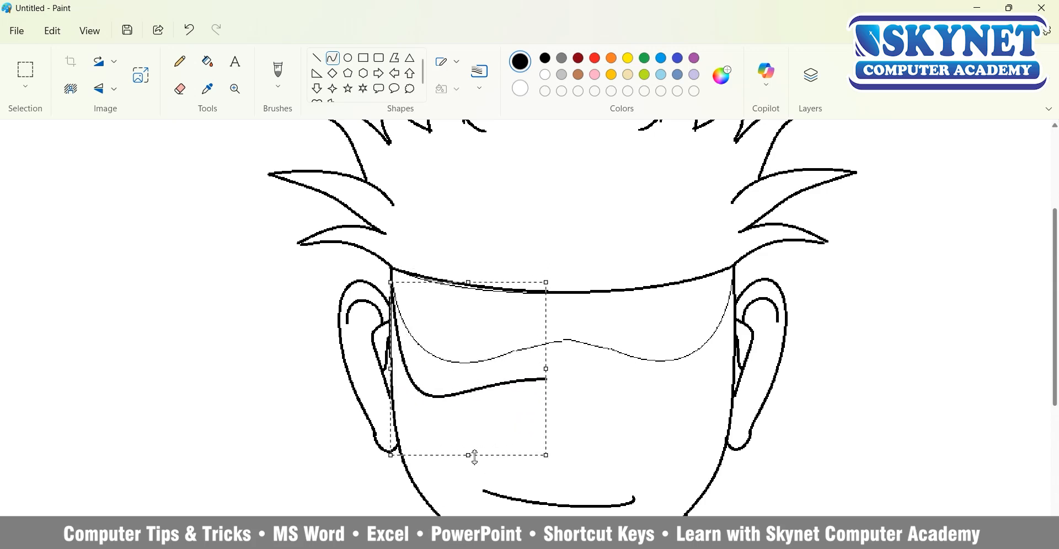
drag(472, 455, 472, 413)
drag(443, 378, 444, 390)
click(569, 415)
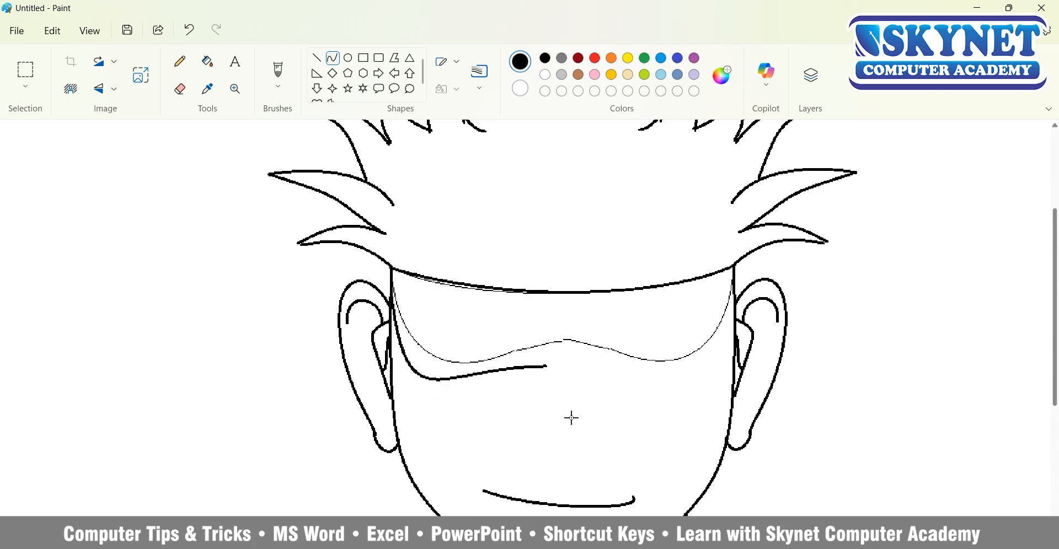
Erase the thin guide lines on the blindfold and the thick curve drawn for its lower left edge
click(180, 88)
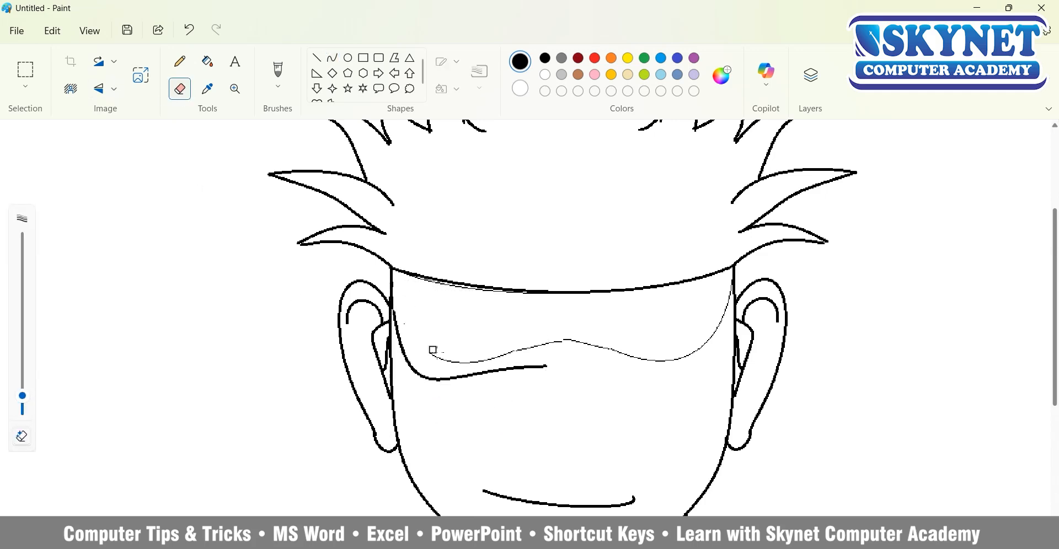
drag(433, 350, 582, 340)
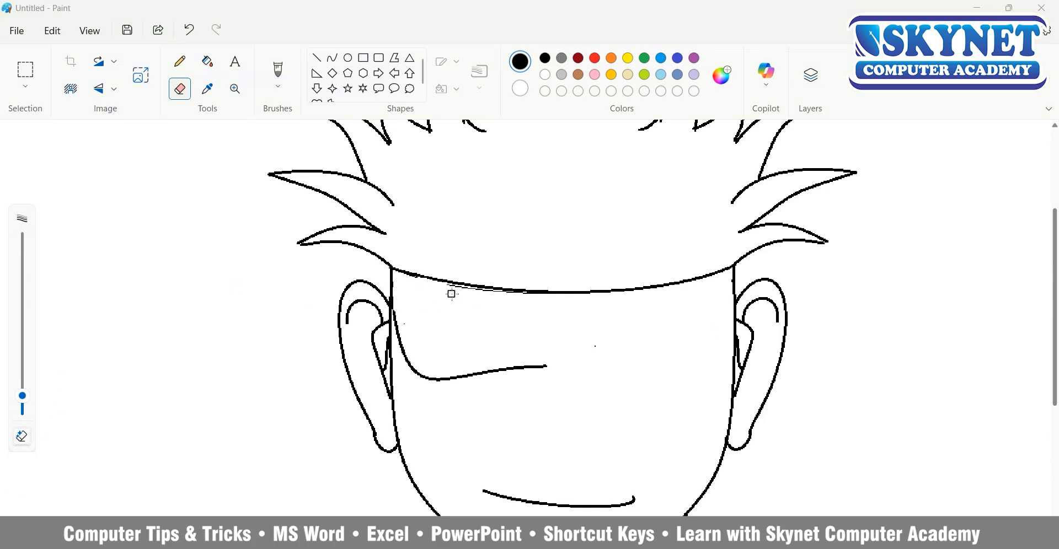
drag(453, 288, 501, 295)
drag(544, 367, 473, 379)
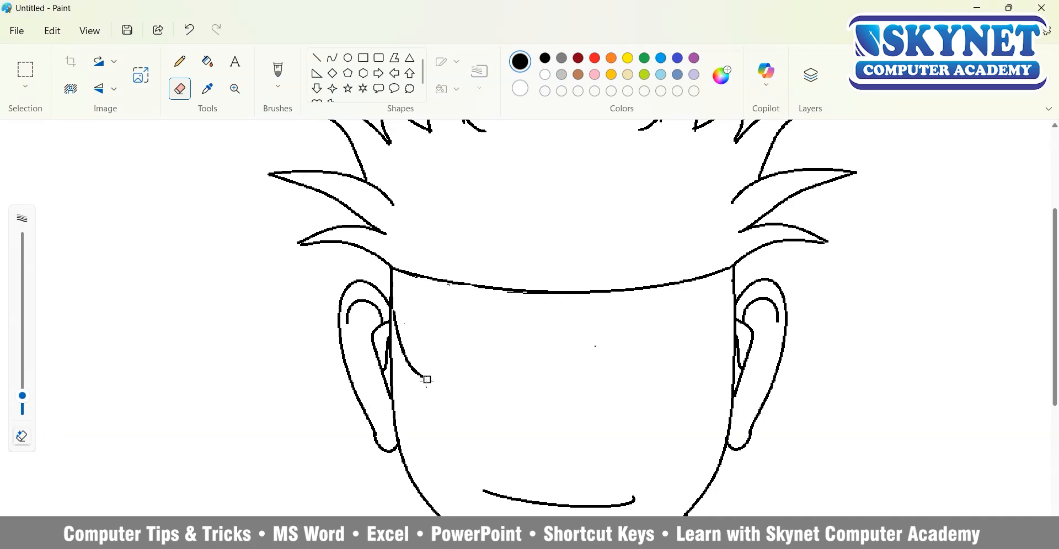
drag(402, 336, 402, 305)
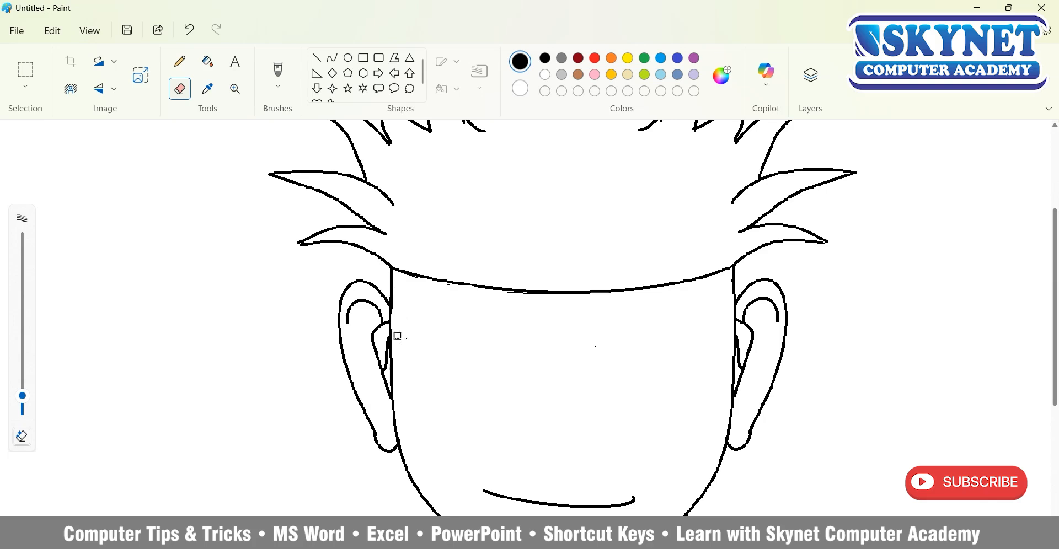
Redraw the blindfold's lower left edge as a deeper curve from the left side of the face to the nose bridge
click(332, 58)
drag(391, 320, 531, 395)
mouse_move(402, 361)
mouse_down()
mouse_move(400, 399)
mouse_move(492, 399)
mouse_move(409, 417)
mouse_move(398, 448)
mouse_up()
drag(533, 385, 529, 388)
click(546, 422)
Copy the blindfold's lower left curve, flip it horizontally, place it on the right half and close the gap at the centre
click(25, 70)
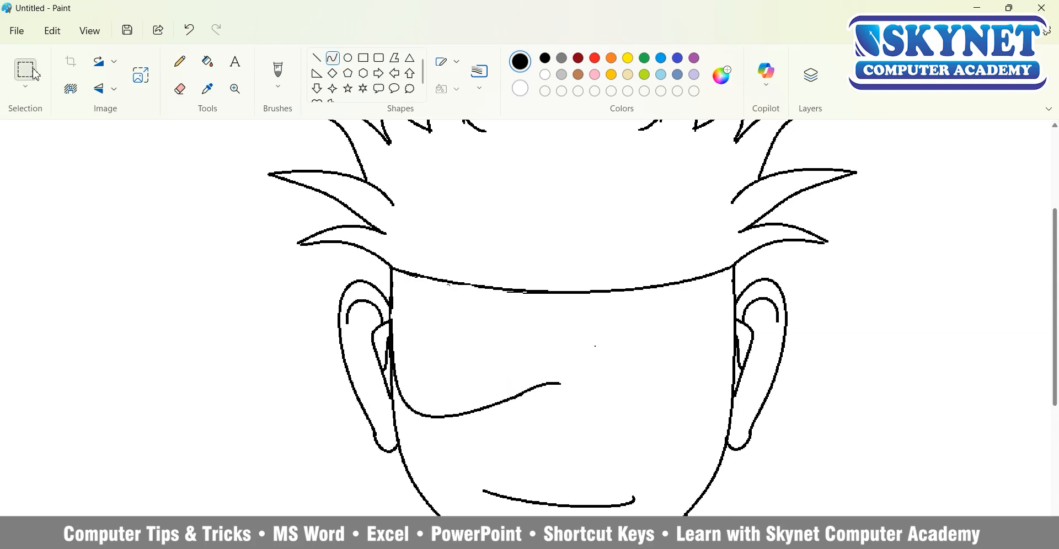
drag(579, 433, 390, 301)
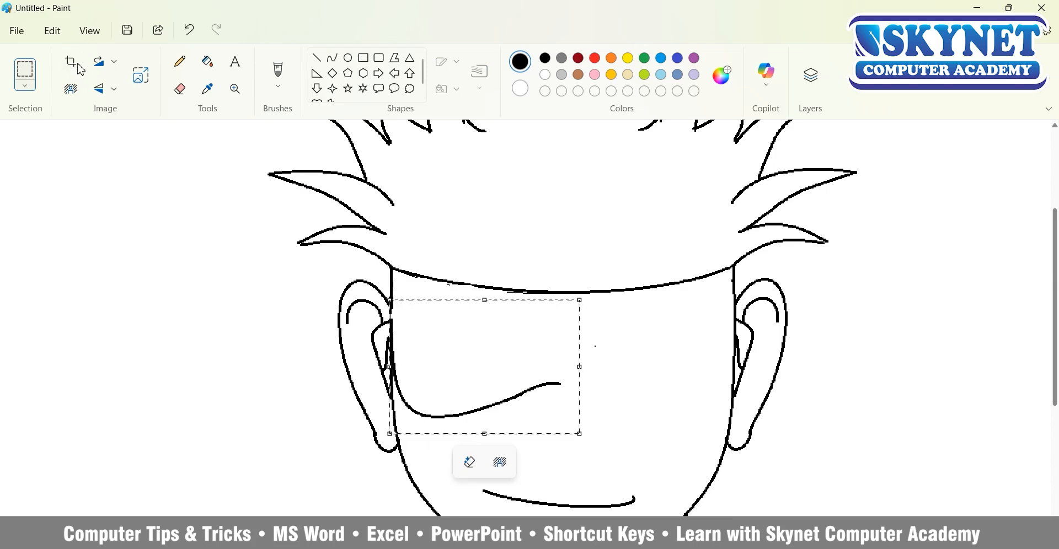
click(52, 31)
click(77, 100)
click(114, 88)
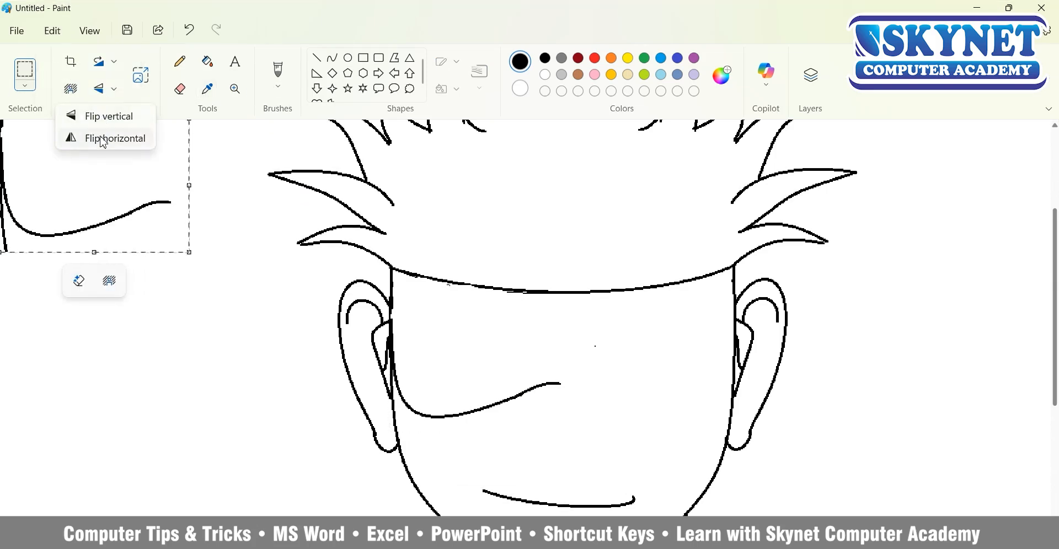
click(103, 138)
drag(120, 225, 664, 404)
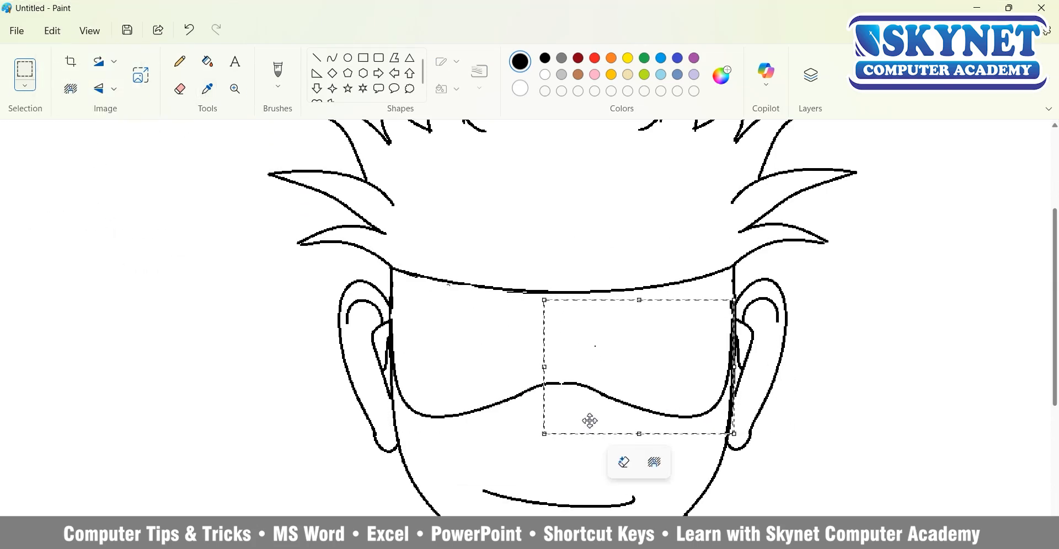
click(524, 395)
drag(575, 384, 576, 385)
click(333, 58)
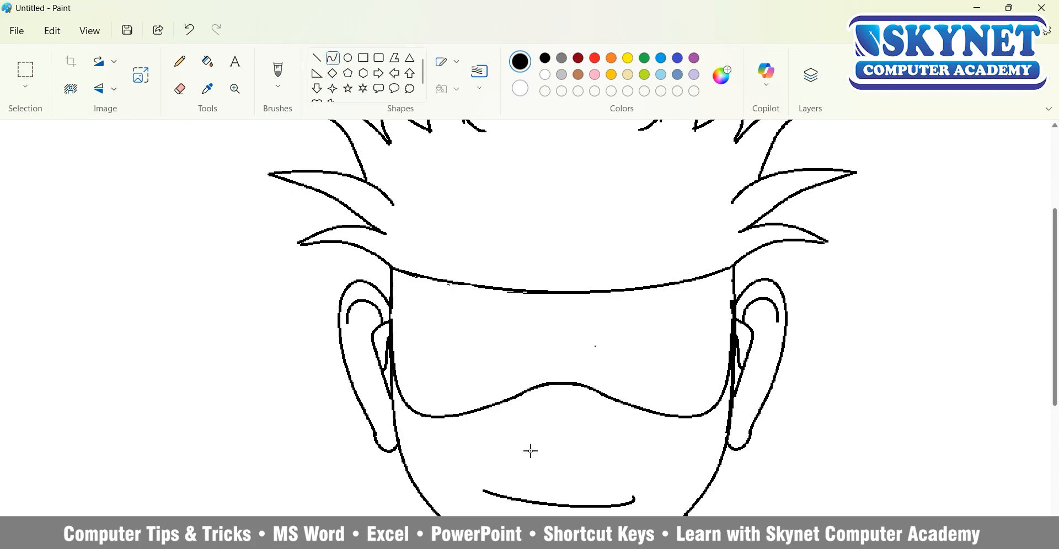
Draw the collar's left loop as a curve bulging outward from the left side of the neck
scroll(530, 451, down, 4)
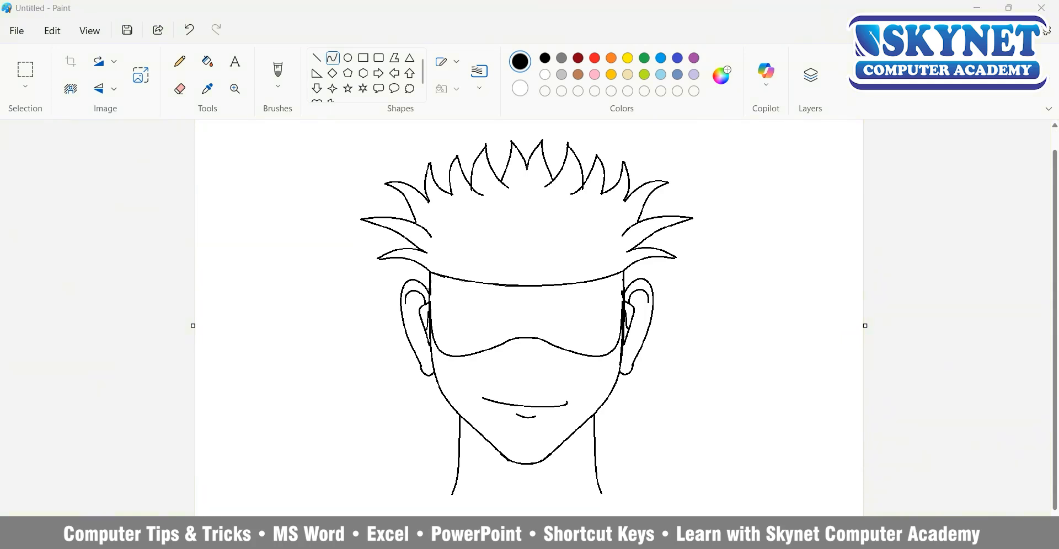
drag(462, 442, 317, 480)
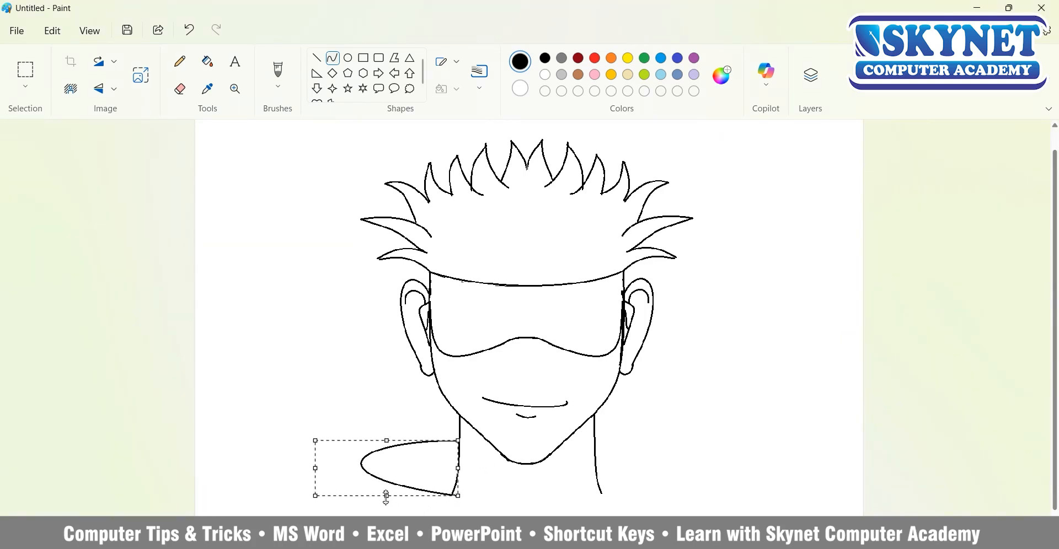
click(608, 439)
Try to draw the collar's right loop and a curved front edge joining it to the left loop
drag(596, 439, 711, 444)
key(ctrl+z)
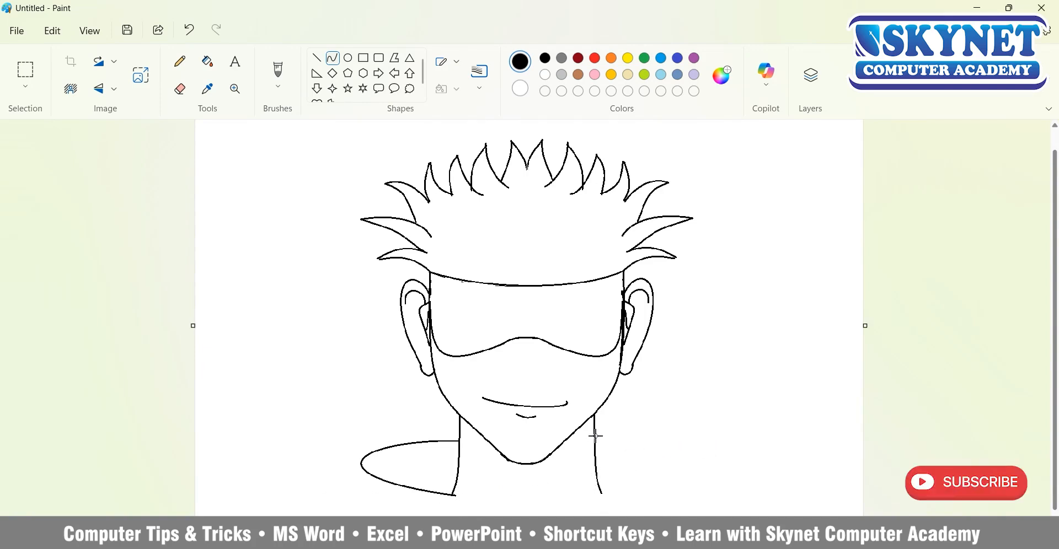
drag(597, 504, 726, 450)
drag(741, 489, 726, 472)
click(463, 502)
drag(451, 495, 596, 504)
drag(494, 501, 561, 507)
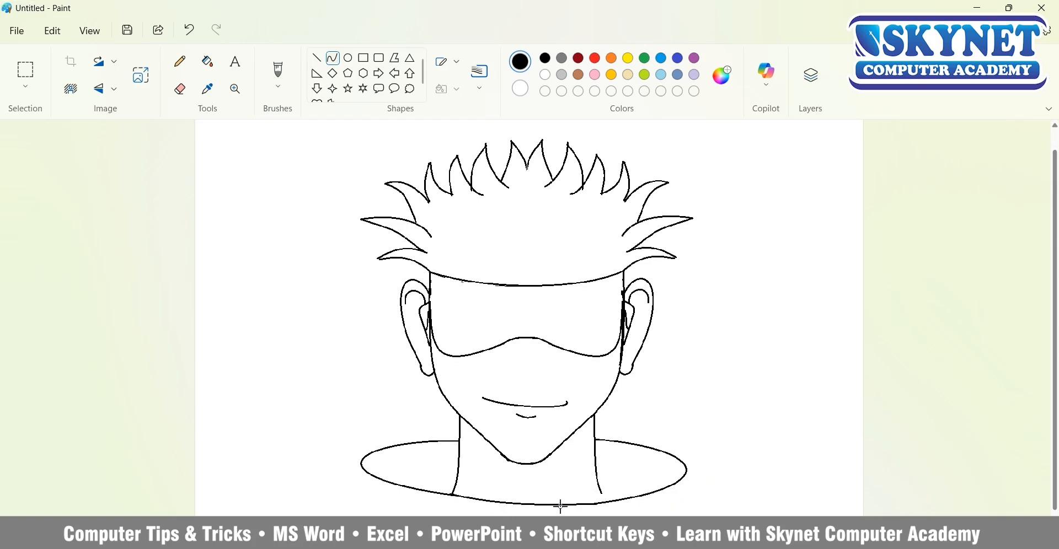
click(620, 513)
key(ctrl+z)
key(ctrl+z)
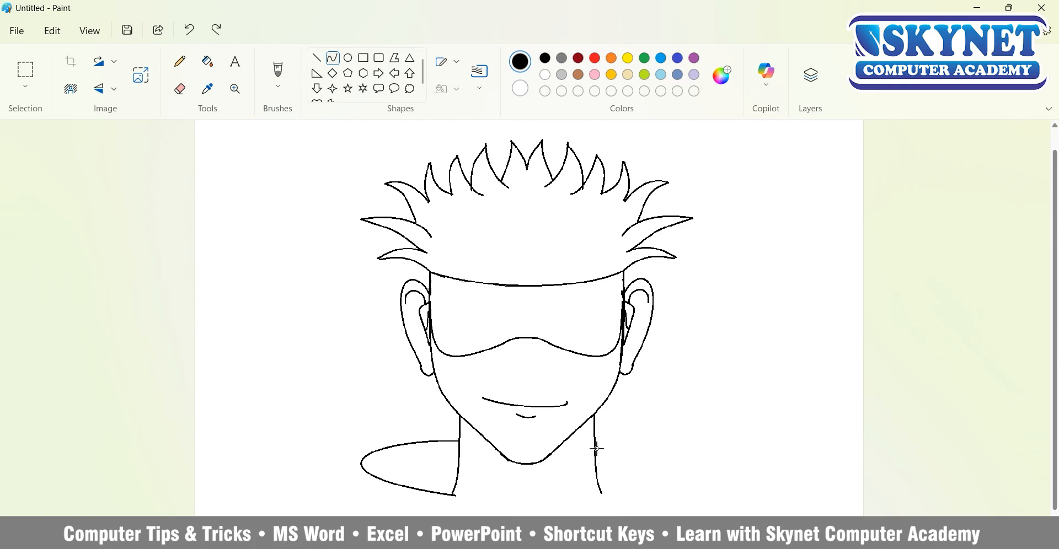
Draw the collar's right loop outward from the neck and a curved front edge joining the two loops beneath the neck
drag(610, 454, 724, 450)
drag(667, 481, 703, 487)
click(648, 491)
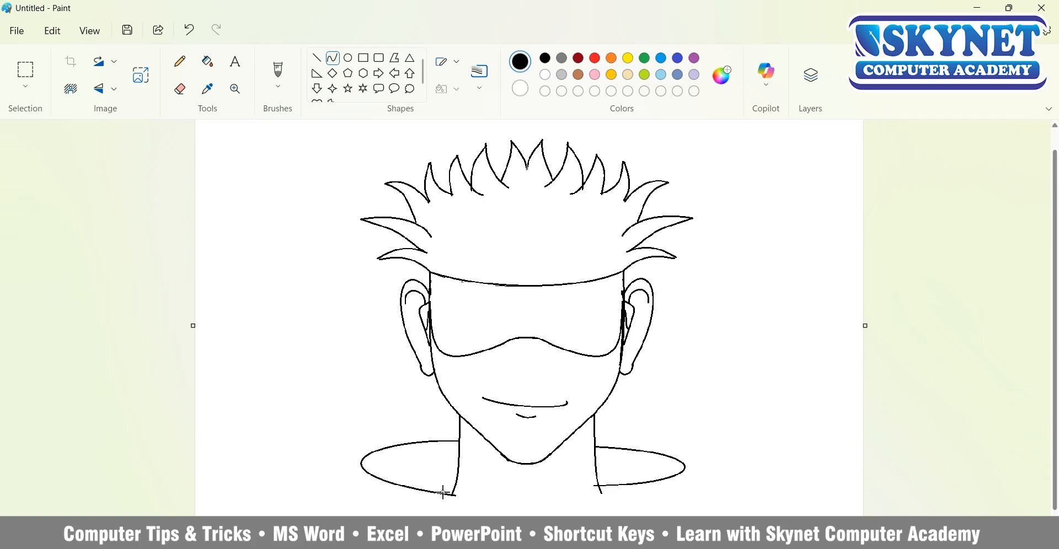
drag(453, 495, 611, 485)
mouse_move(568, 489)
mouse_down()
mouse_move(644, 494)
mouse_move(559, 497)
mouse_move(668, 482)
mouse_up()
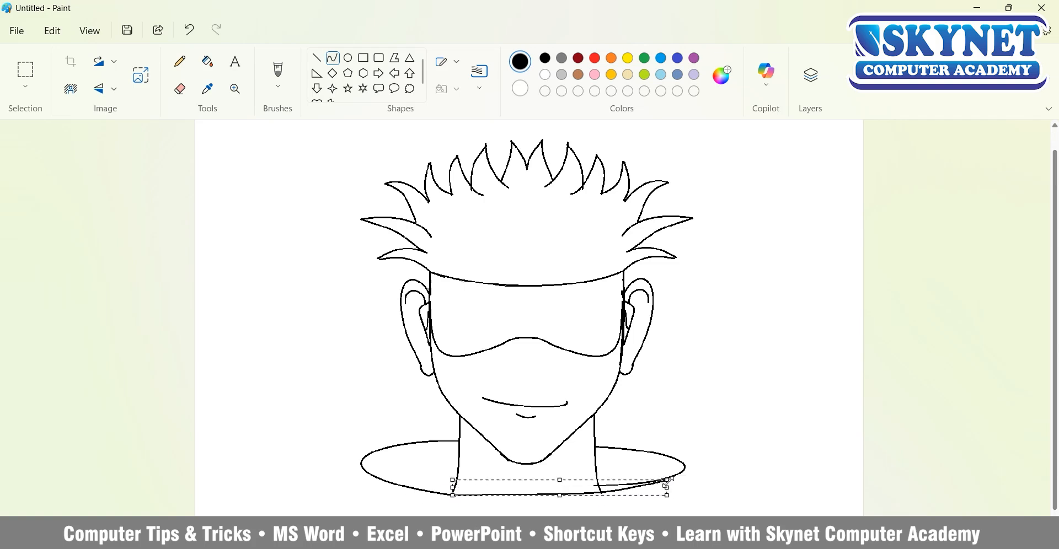
Draw a small wavy fold at the collar's right tip and erase the surplus lines around it
click(612, 452)
drag(658, 467, 654, 469)
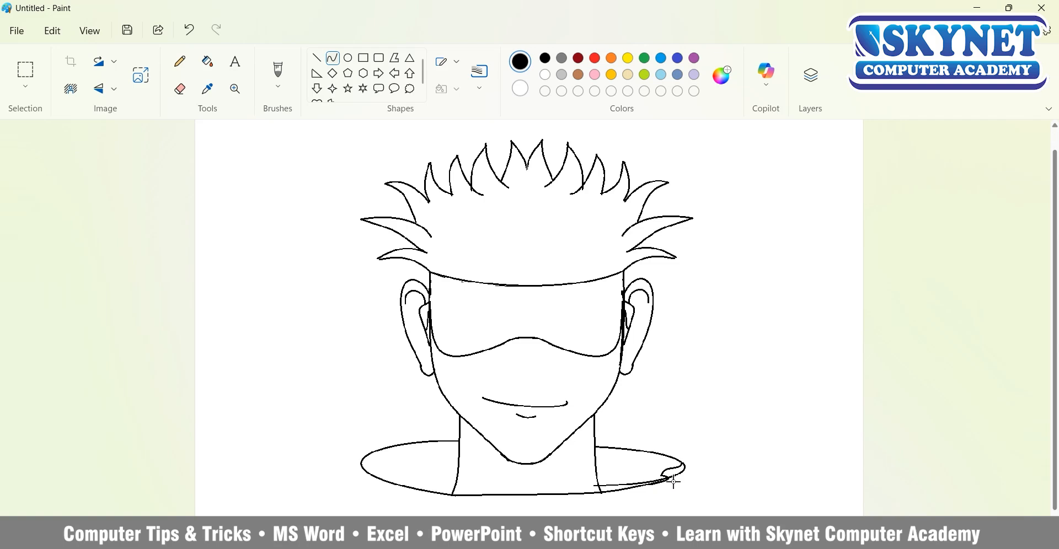
click(180, 88)
scroll(617, 494, up, 4)
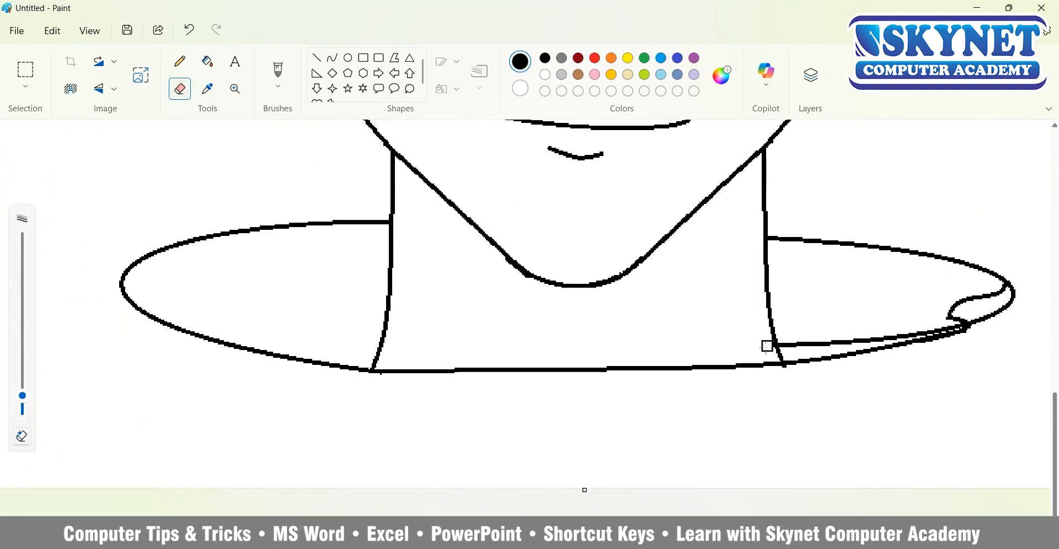
mouse_move(768, 345)
mouse_down()
mouse_move(939, 329)
mouse_move(914, 330)
mouse_up()
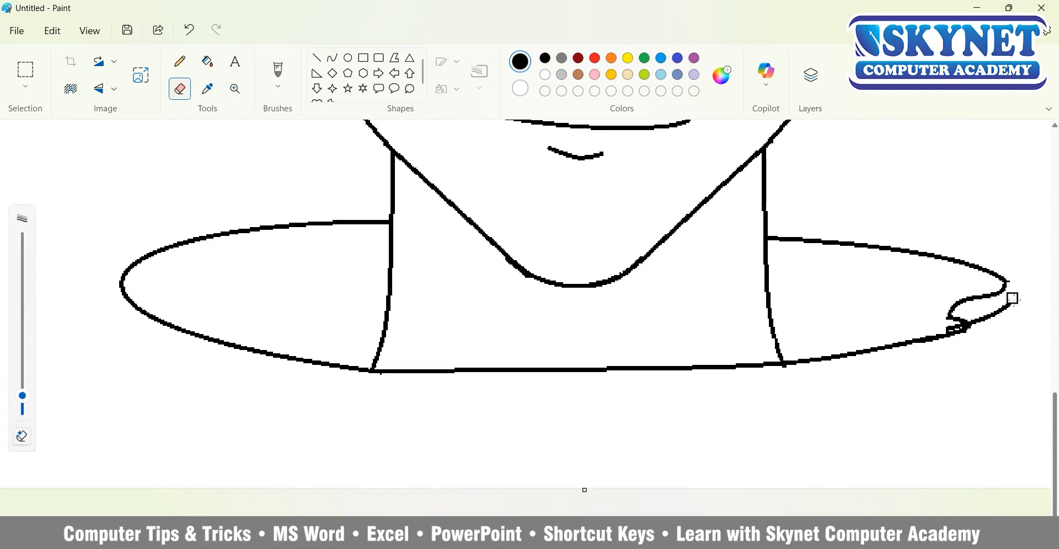
drag(1013, 298, 977, 321)
drag(23, 396, 23, 409)
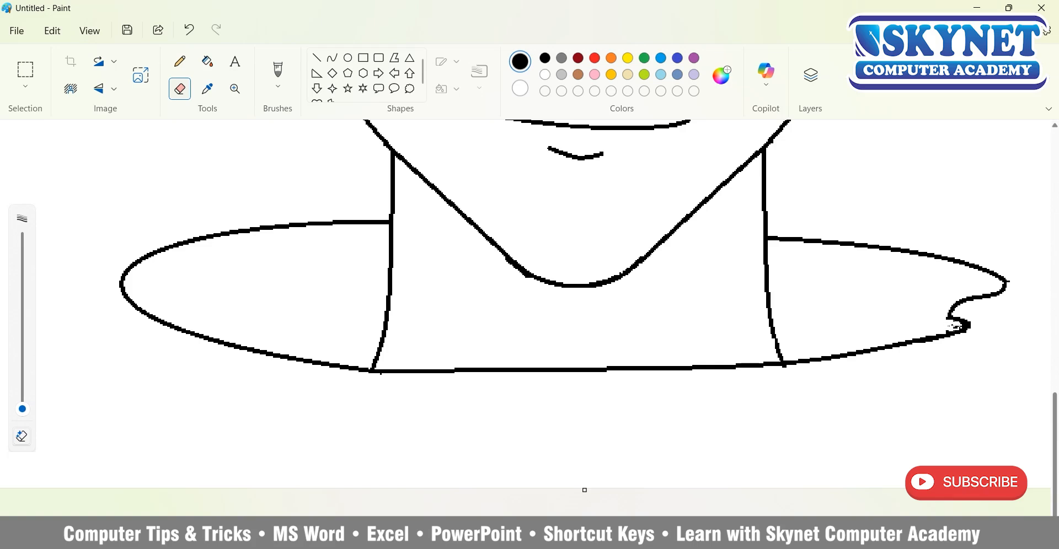
Draw the collar's right outer side as a curve from its right tip down to the canvas's lower edge
click(333, 58)
ctrl+scroll(427, 282, down, 3)
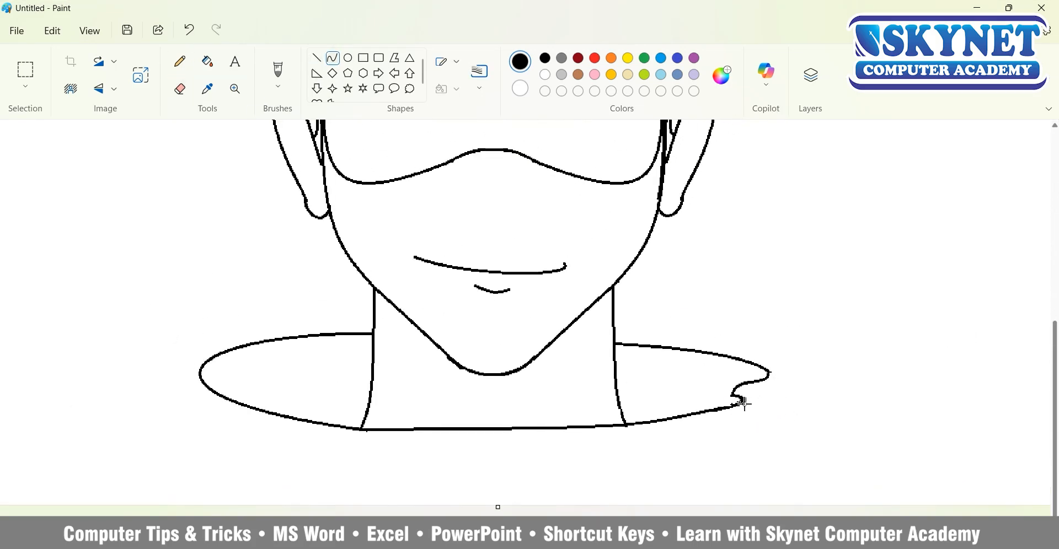
mouse_move(769, 372)
mouse_down()
mouse_move(754, 440)
mouse_move(710, 506)
mouse_up()
drag(734, 461, 754, 442)
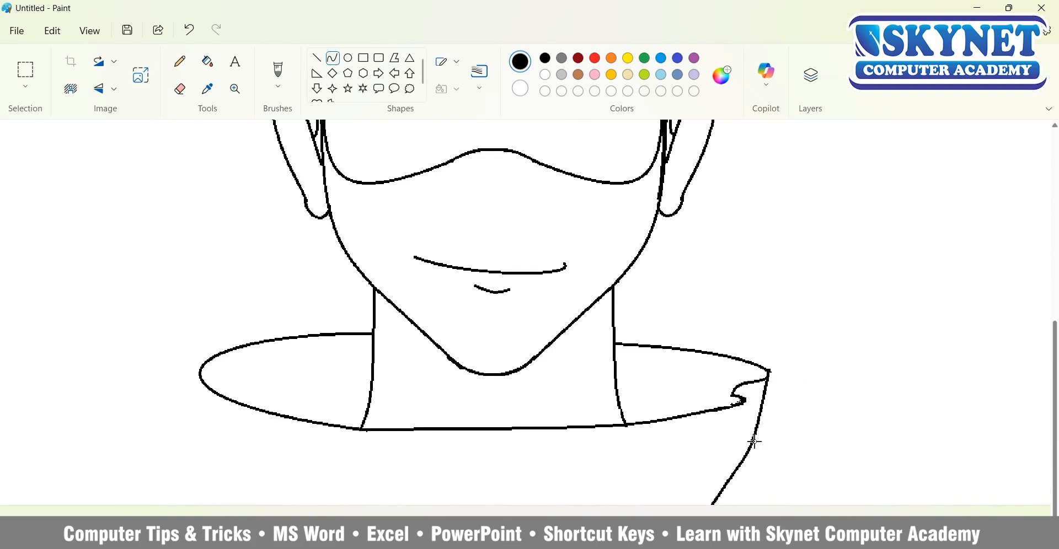
mouse_move(718, 492)
mouse_down()
mouse_move(706, 494)
mouse_move(713, 488)
mouse_up()
click(687, 451)
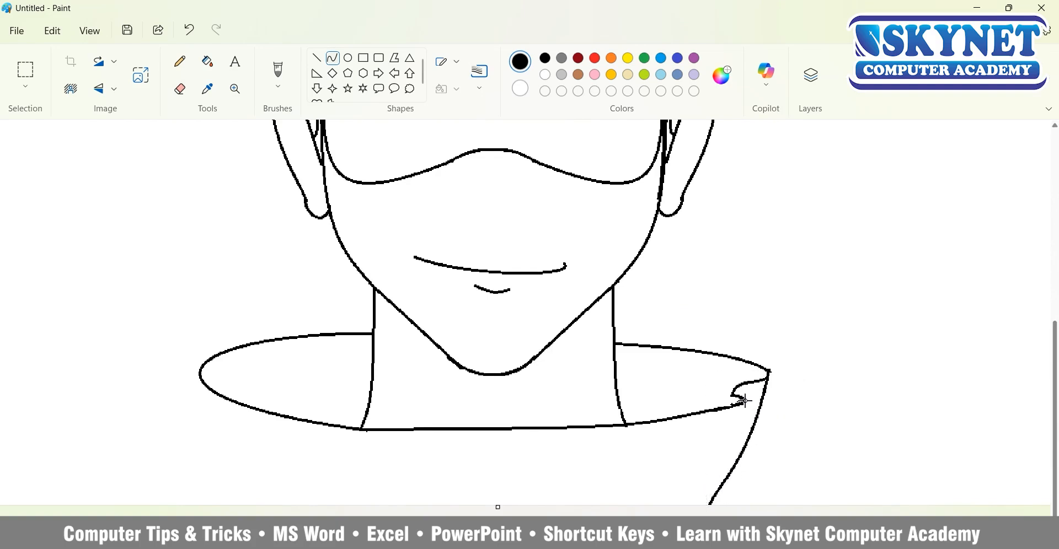
Draw a wavy crease running down and inward from the fold at the collar's right tip, and shorten it
drag(745, 401, 653, 488)
drag(676, 469, 709, 464)
mouse_move(668, 473)
mouse_down()
mouse_move(657, 466)
mouse_move(711, 431)
mouse_move(691, 458)
mouse_up()
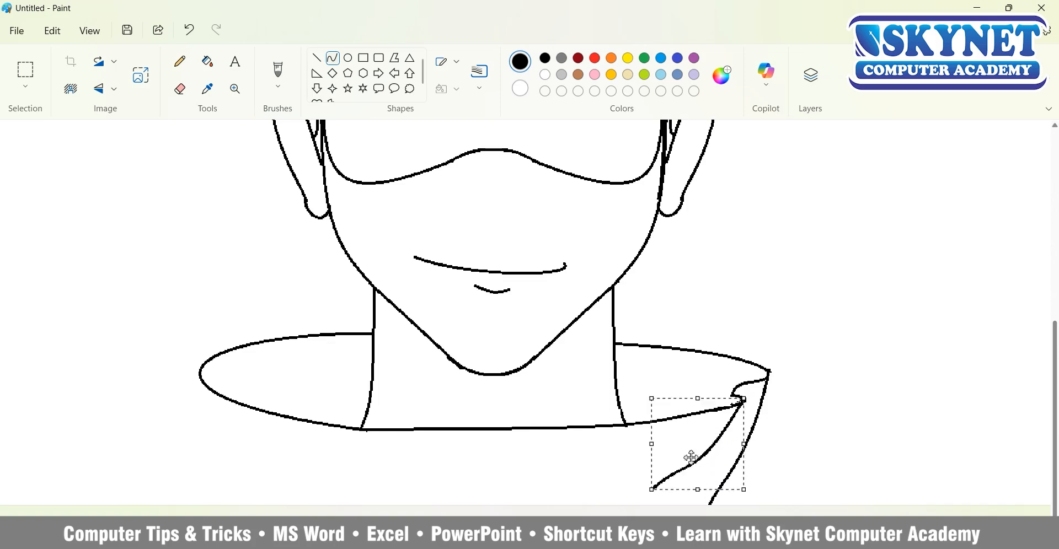
drag(652, 489, 669, 467)
click(562, 495)
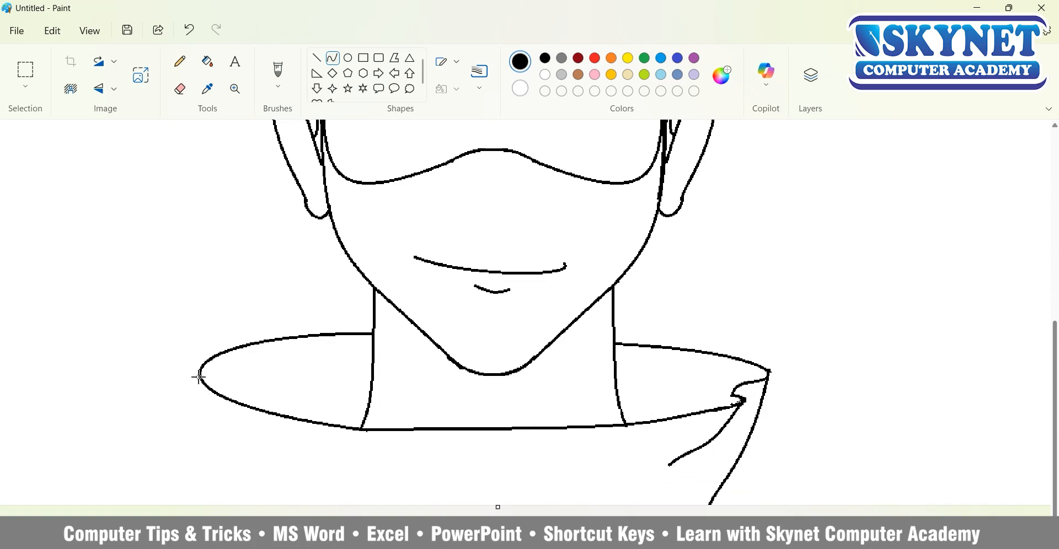
Draw the collar's left outer side with a curve ending in a crease and a second curve down to the canvas's lower edge
mouse_move(198, 377)
mouse_down()
mouse_move(208, 428)
mouse_move(244, 467)
mouse_up()
mouse_move(215, 424)
mouse_down()
mouse_move(181, 430)
mouse_move(264, 467)
mouse_move(231, 452)
mouse_move(229, 512)
mouse_up()
click(285, 475)
mouse_move(218, 470)
mouse_down()
mouse_move(244, 491)
mouse_move(234, 497)
mouse_up()
click(255, 477)
click(256, 478)
click(185, 463)
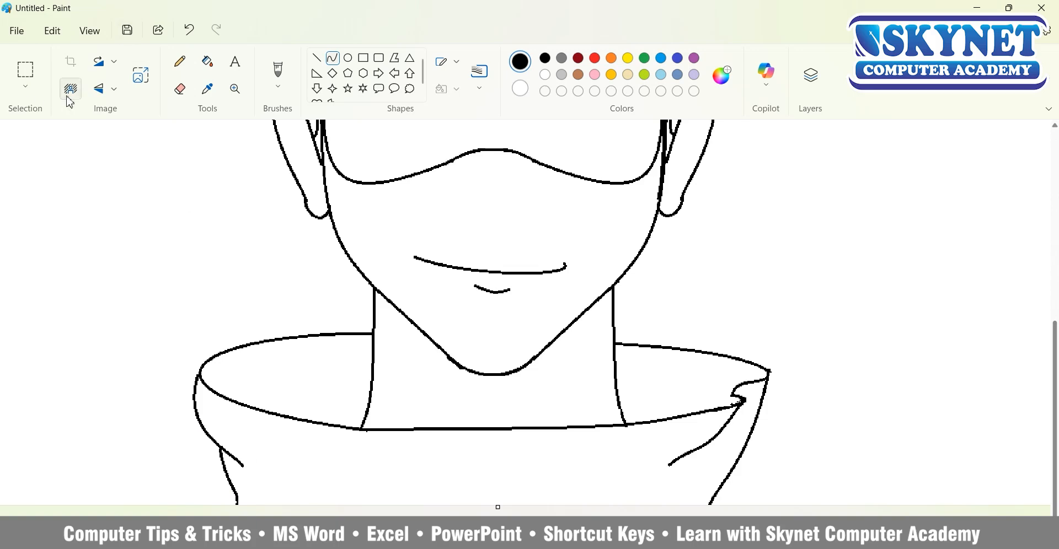
Select the left part of the collar and narrow it inward so it sits closer to the neck
click(25, 70)
drag(139, 301, 358, 504)
drag(139, 403, 202, 403)
drag(276, 302, 279, 304)
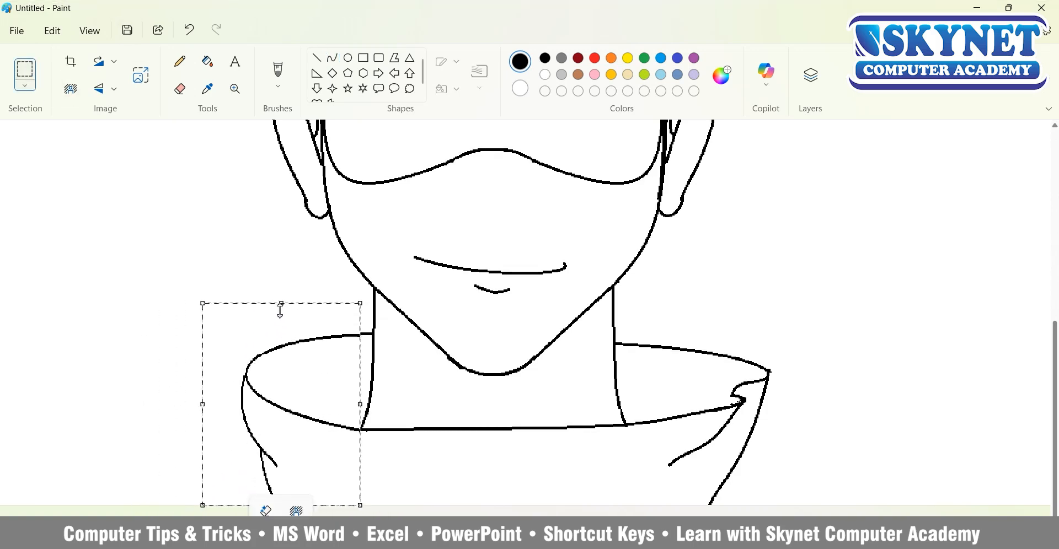
click(167, 419)
Draw the left shoulder as a curve sloping outward from the collar's left side to the canvas's lower edge
click(333, 58)
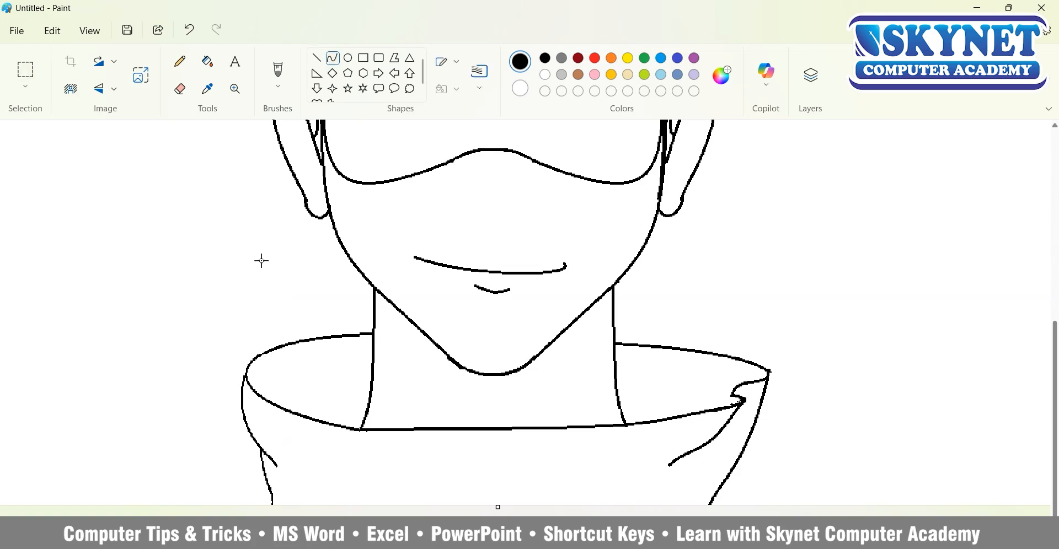
drag(222, 467, 14, 507)
drag(237, 490, 123, 485)
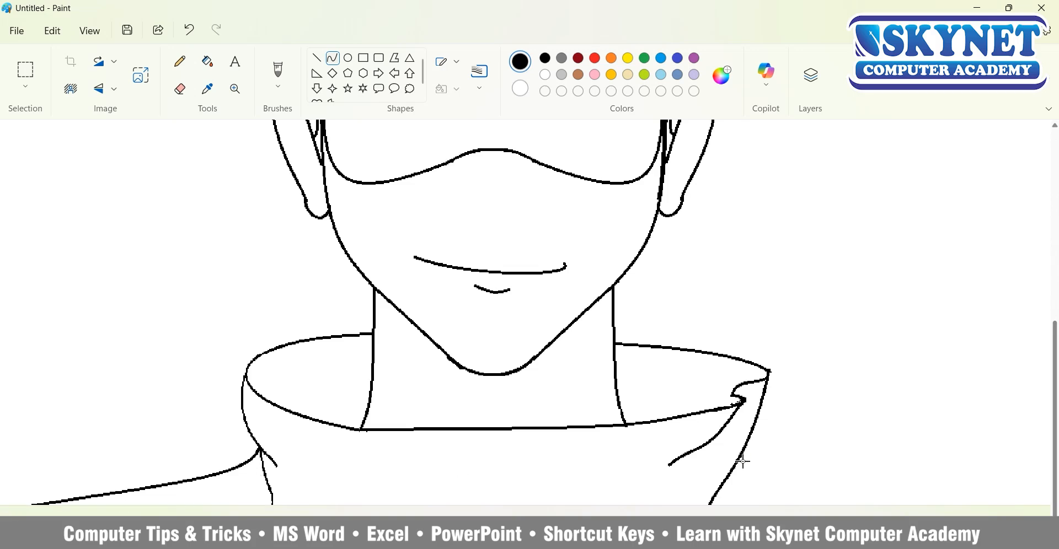
Draw the right shoulder as a curve sloping outward from the collar's right side to the canvas's lower edge
drag(740, 460, 979, 511)
drag(771, 475, 803, 486)
drag(903, 497, 938, 504)
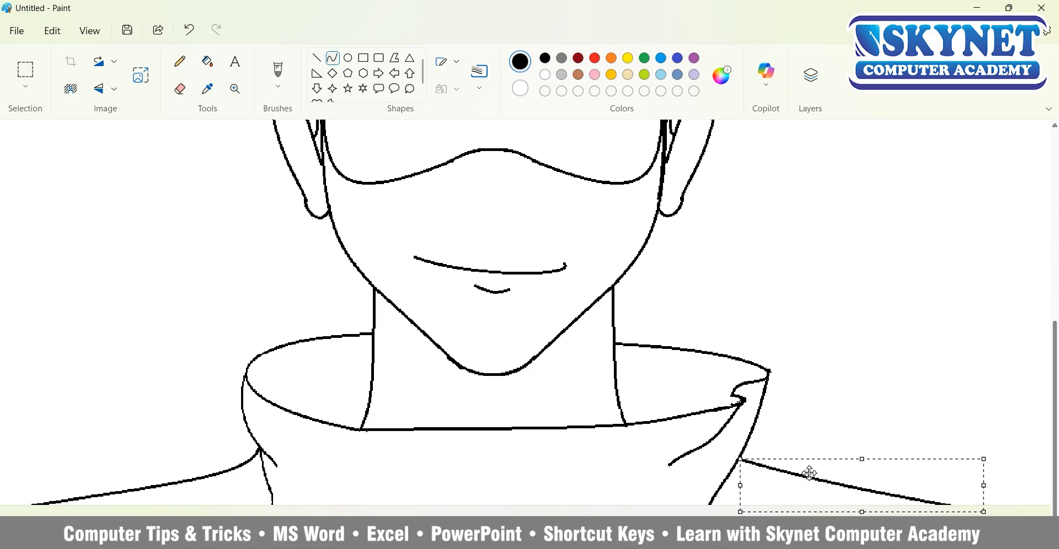
drag(808, 473, 813, 464)
drag(984, 505, 979, 512)
scroll(491, 368, down, 1)
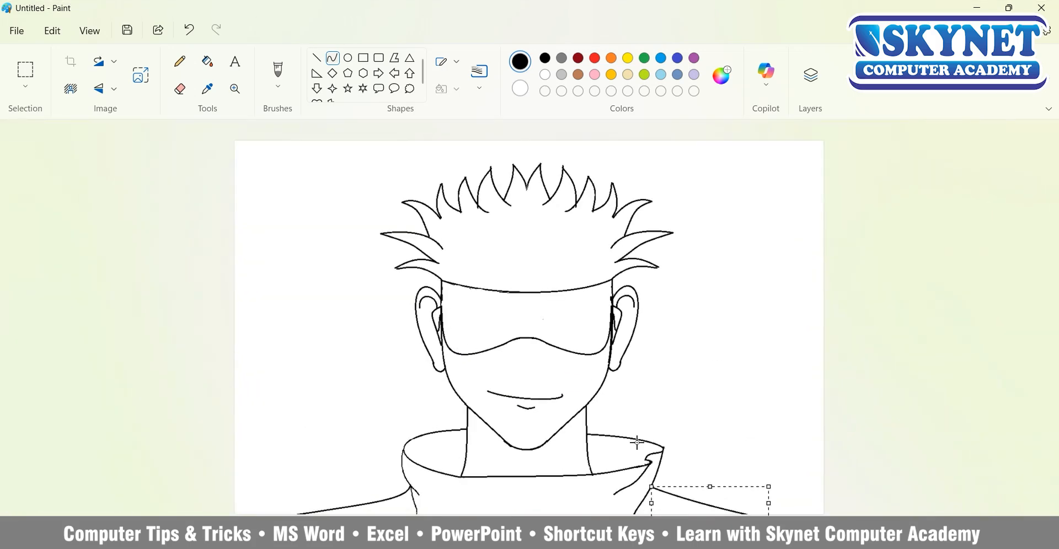
click(725, 448)
Draw two slightly curved vertical lines down the front of the collar below the neck
drag(532, 482, 515, 539)
drag(531, 502, 534, 500)
mouse_move(531, 505)
mouse_down()
mouse_move(535, 478)
mouse_move(556, 527)
mouse_up()
click(567, 480)
drag(573, 484, 568, 500)
click(438, 503)
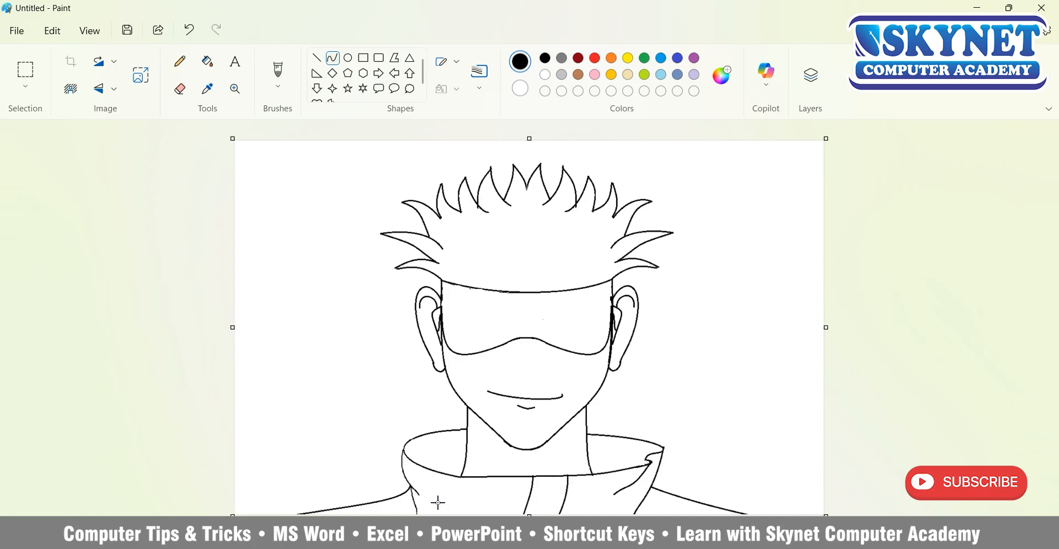
Add short curved fold creases to the left and right sides of the collar's front
mouse_move(424, 497)
mouse_down()
mouse_move(466, 499)
mouse_move(440, 500)
mouse_up()
click(506, 506)
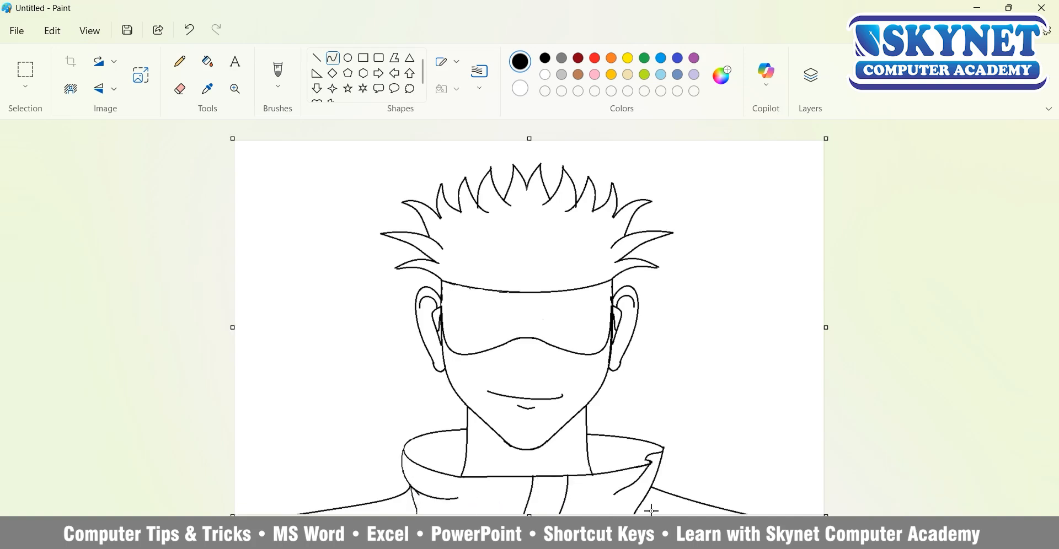
mouse_move(649, 494)
mouse_down()
mouse_move(606, 507)
mouse_move(626, 501)
mouse_up()
click(624, 501)
click(675, 506)
drag(447, 508, 457, 504)
click(473, 507)
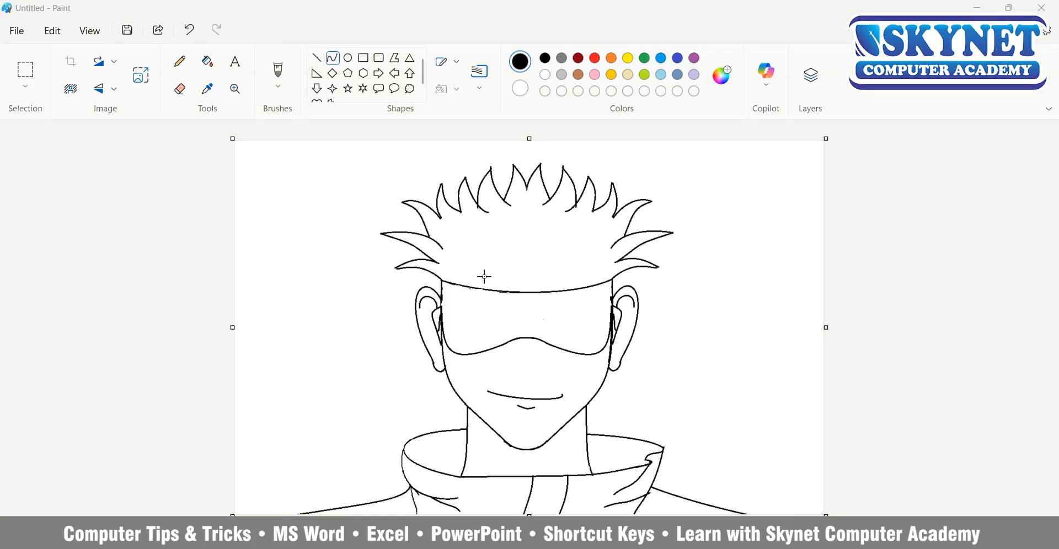
Draw a curved strand line in the hair's left part and a small pointed tuft in the middle, above the blindfold
mouse_move(499, 291)
mouse_down()
mouse_move(490, 265)
mouse_move(466, 251)
mouse_move(495, 271)
mouse_move(529, 251)
mouse_move(569, 290)
mouse_move(546, 265)
mouse_move(568, 266)
mouse_move(560, 291)
mouse_up()
click(479, 259)
click(521, 245)
click(514, 253)
click(540, 261)
Draw a narrow two-line pointed strand right of the middle tuft and a small curved strand above the right ear
click(594, 280)
click(567, 271)
click(579, 259)
click(569, 286)
click(615, 282)
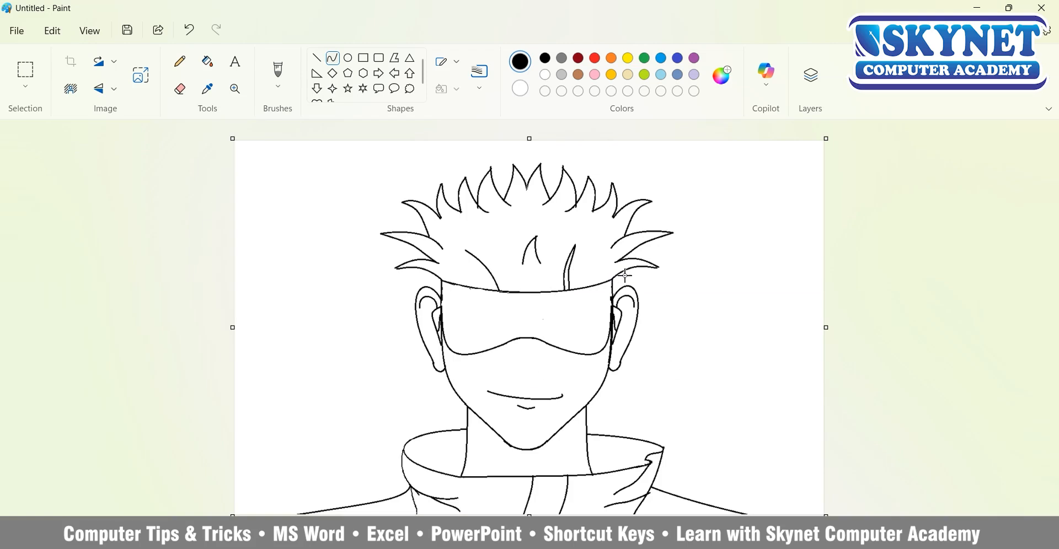
mouse_move(618, 274)
mouse_down()
mouse_move(646, 291)
mouse_move(630, 280)
mouse_up()
click(624, 319)
Mix a dark gray custom color and try to fill the hair with it
click(721, 76)
drag(554, 282, 555, 257)
click(462, 466)
click(497, 251)
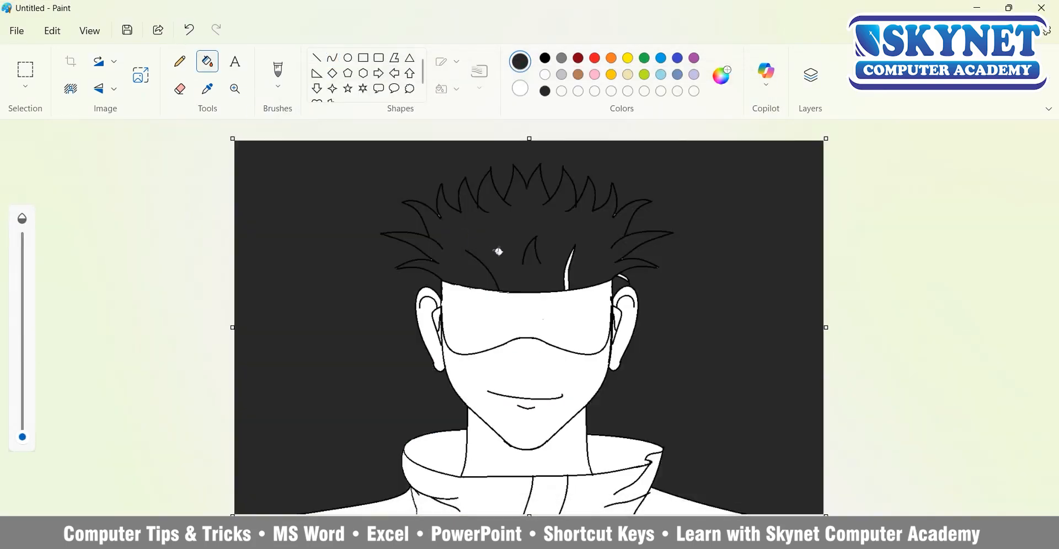
key(ctrl+z)
Close the outline gap between the two central hair spikes with the pencil and fill the hair with the dark gray
click(180, 61)
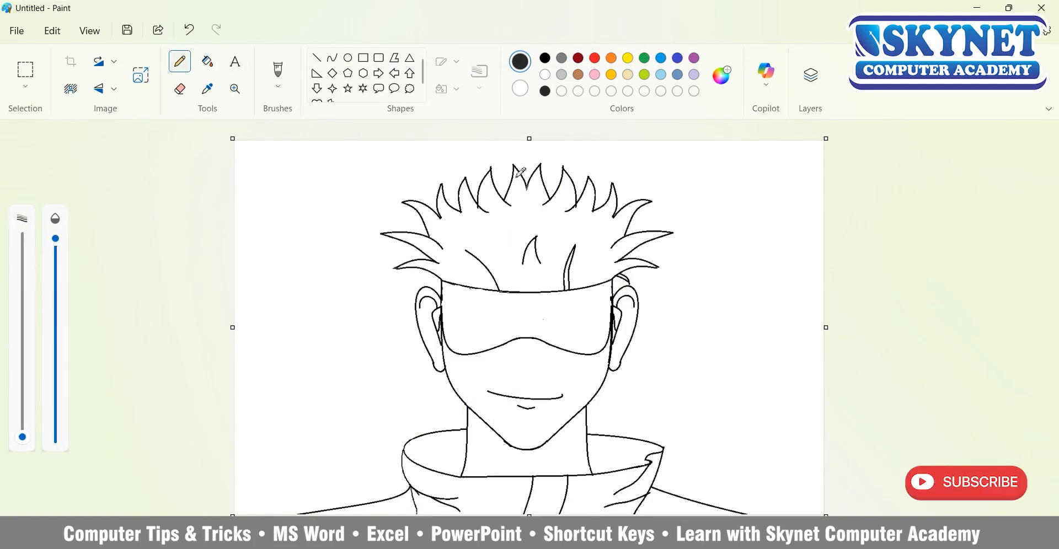
scroll(531, 182, up, 3)
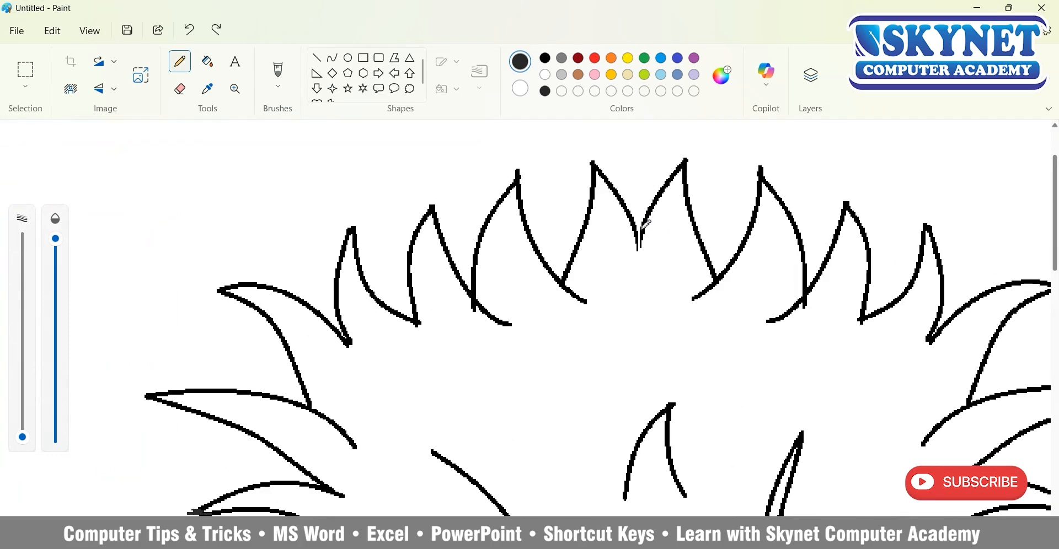
click(207, 62)
click(614, 359)
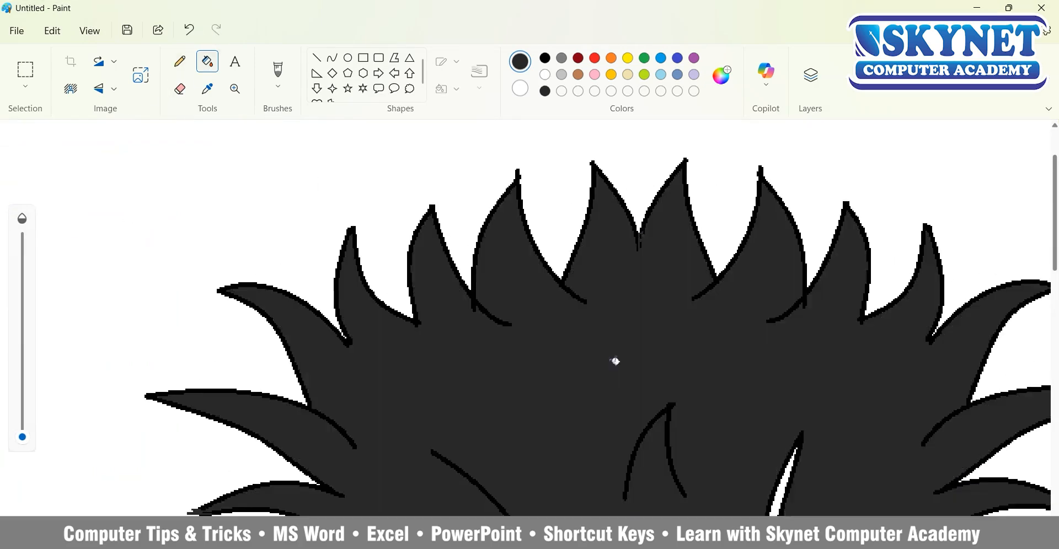
scroll(614, 359, down, 1)
scroll(596, 395, down, 2)
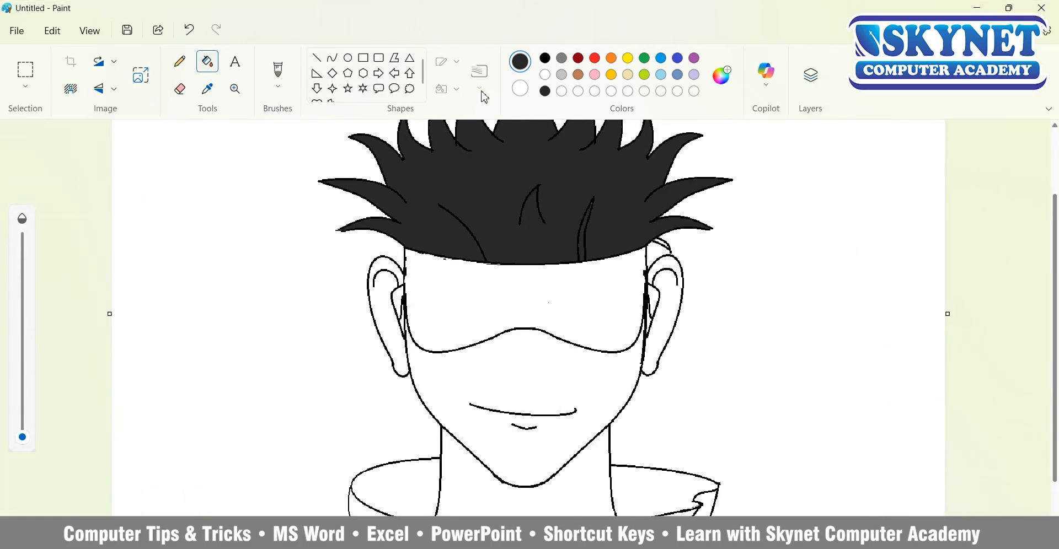
Mix a very dark blue custom color and fill the blindfold with it
click(567, 59)
click(722, 75)
click(415, 134)
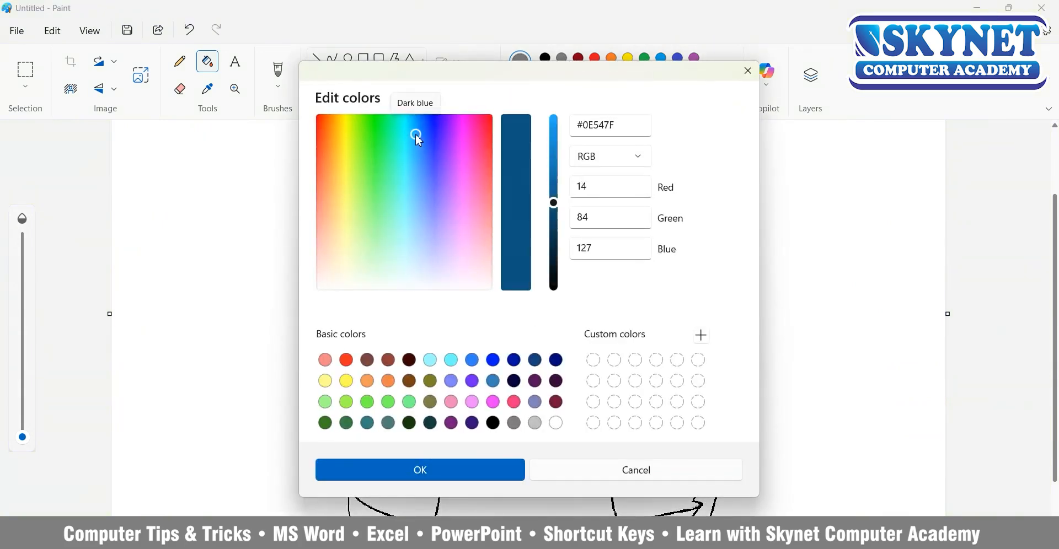
drag(416, 134, 413, 115)
drag(554, 203, 556, 259)
click(397, 470)
click(570, 320)
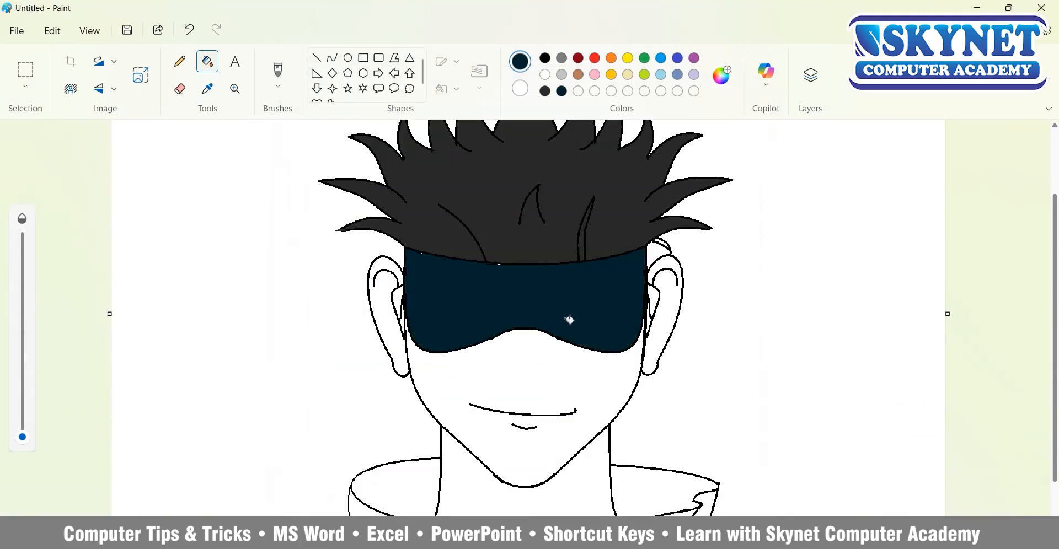
Mix a light orange skin tone, #FFCBAC, as the active custom color
click(720, 79)
click(368, 381)
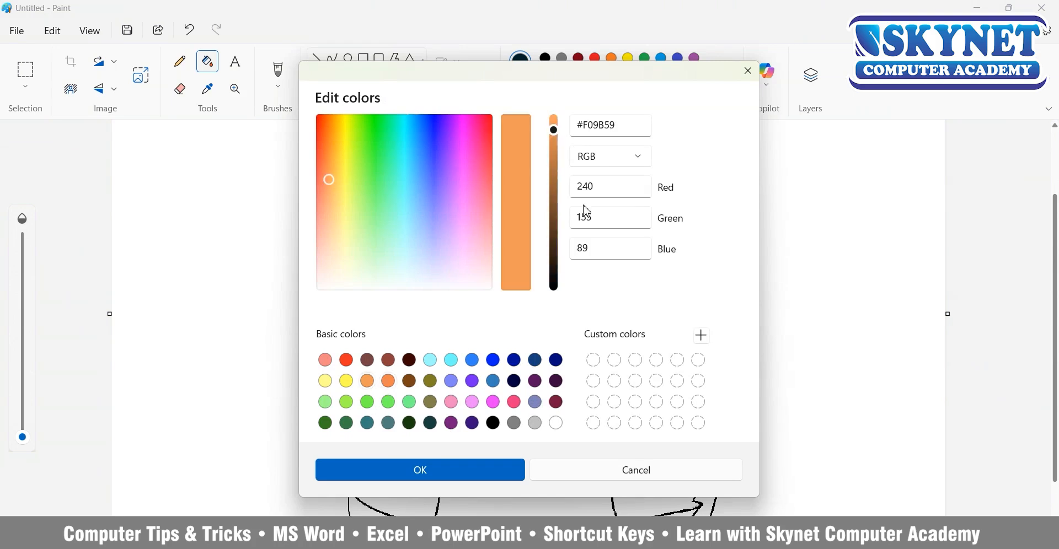
drag(554, 127, 554, 120)
drag(335, 199, 327, 236)
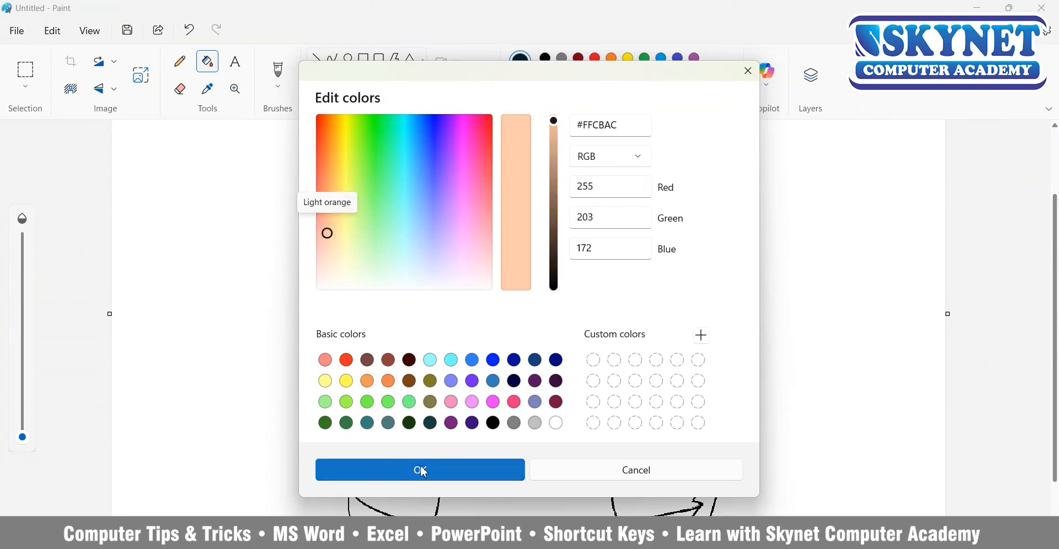
click(421, 470)
Fill the face, both ears and the neck with the skin tone, undoing any misplaced fills
click(626, 339)
click(659, 302)
click(653, 315)
key(ctrl+z)
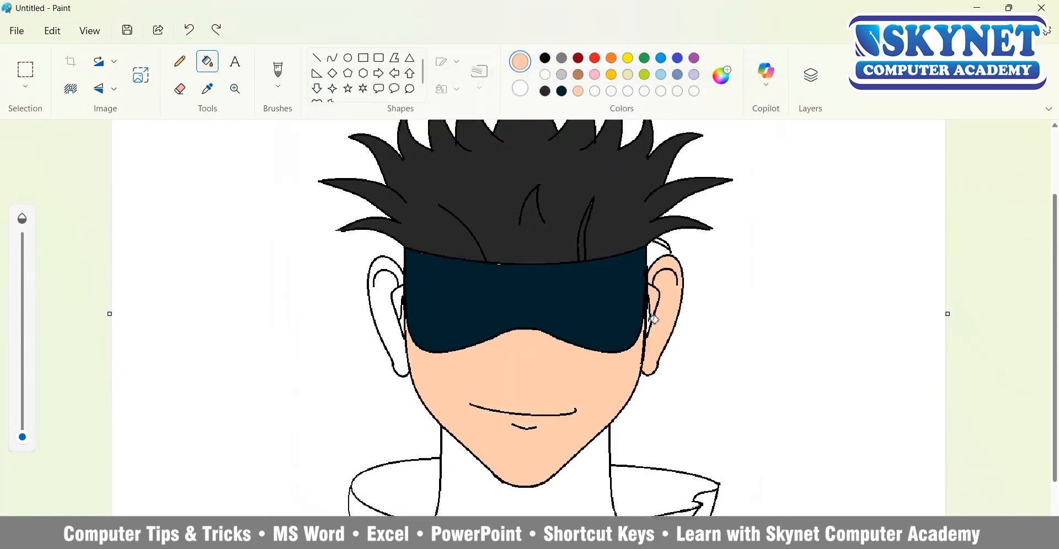
click(404, 319)
key(ctrl+z)
click(398, 303)
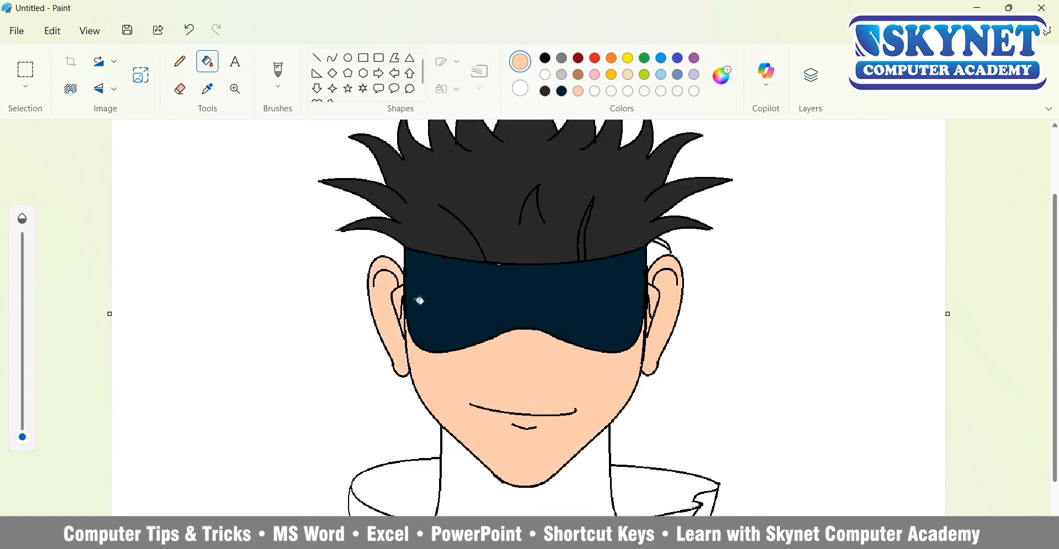
click(561, 498)
Fill the small strand above the right ear with the dark gray hair color
click(545, 91)
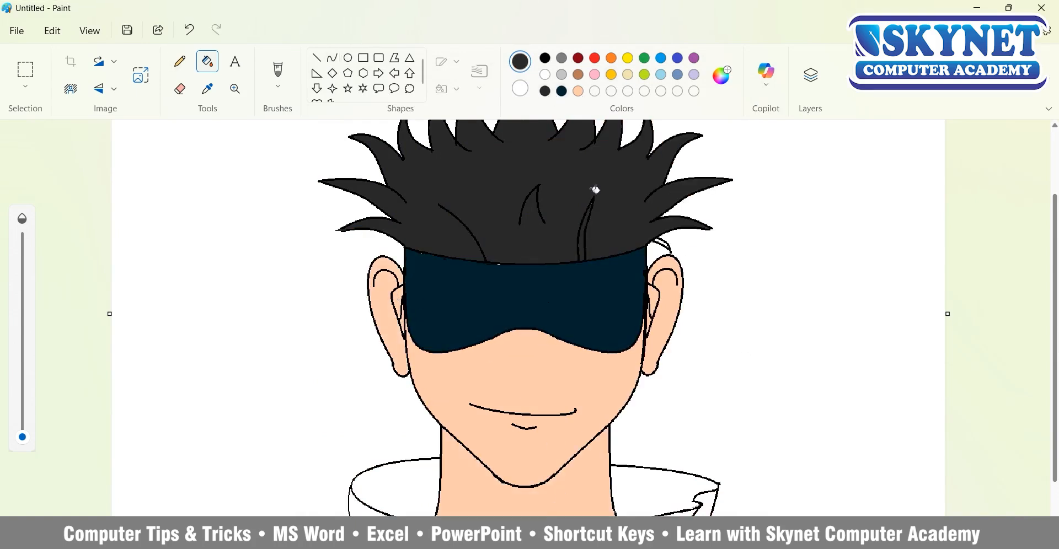
scroll(550, 351, down, 1)
scroll(549, 447, down, 1)
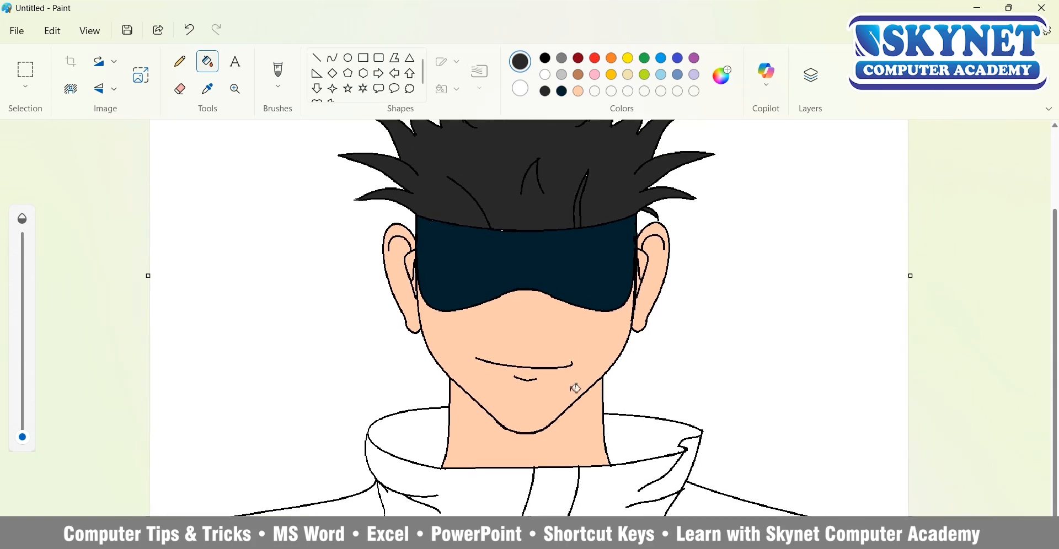
Mix a slightly lighter dark gray and fill the collar's front sections and both shoulders with it
click(722, 76)
mouse_move(554, 258)
mouse_down()
mouse_move(555, 239)
mouse_move(554, 259)
mouse_up()
click(481, 469)
click(614, 490)
click(696, 502)
click(554, 498)
click(479, 497)
click(336, 503)
Set the custom color to dark gray #262626 and fill the collar's inside on both sides of the neck
click(722, 76)
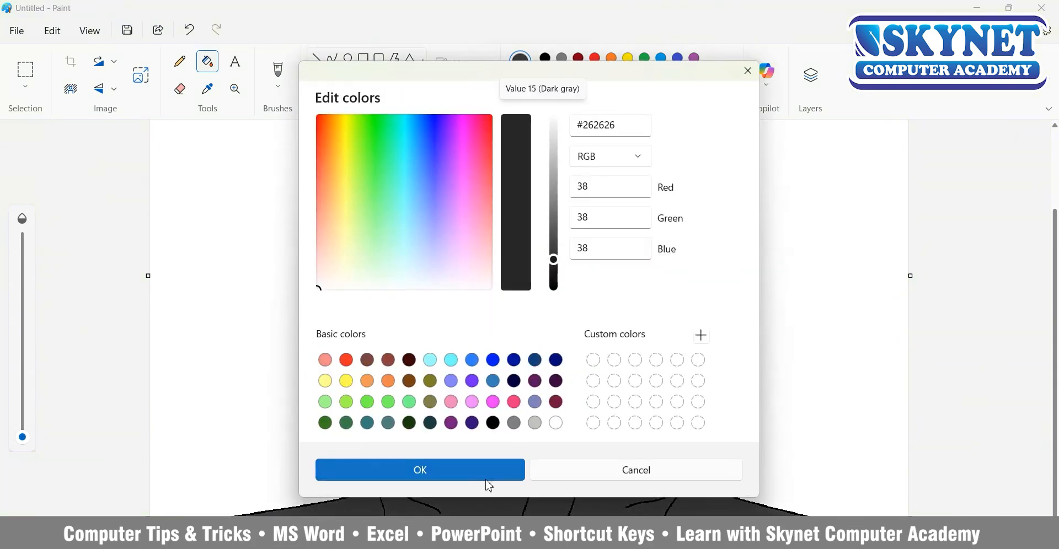
click(483, 476)
click(639, 440)
click(427, 445)
scroll(739, 303, down, 1)
scroll(739, 303, down, 1)
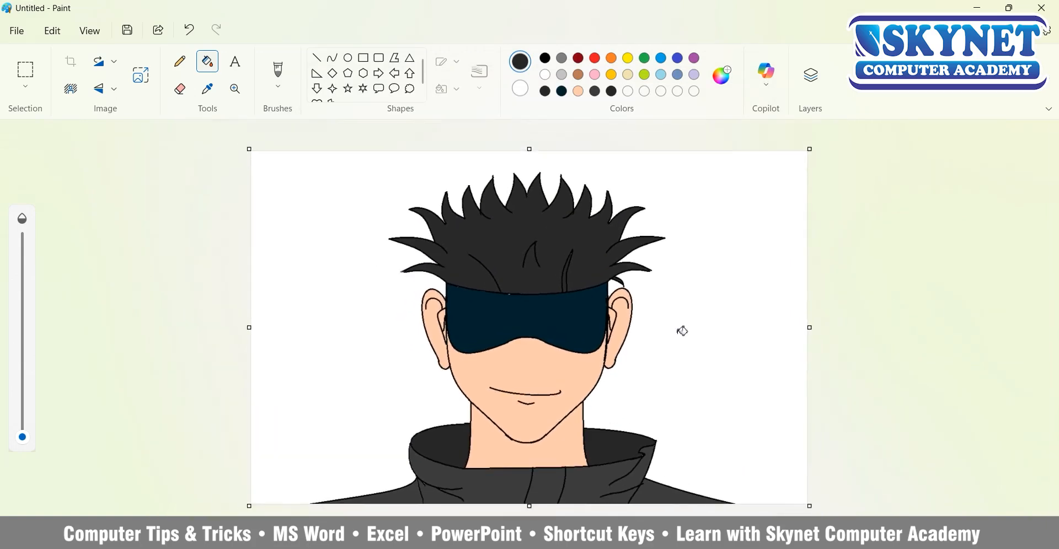
Fill the background around the character with pale yellow
click(629, 75)
click(694, 179)
scroll(430, 326, down, 1)
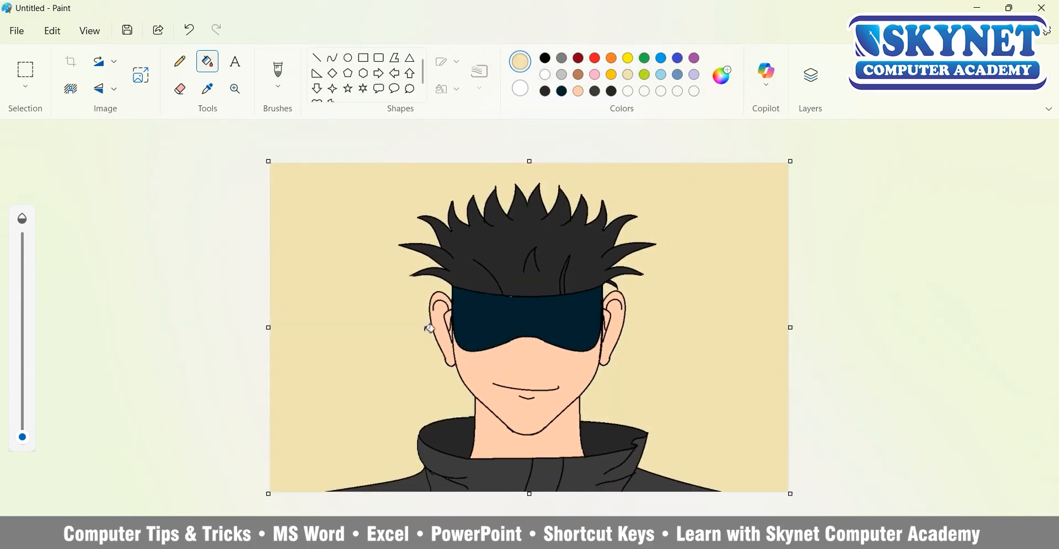
scroll(405, 348, up, 4)
scroll(404, 347, down, 3)
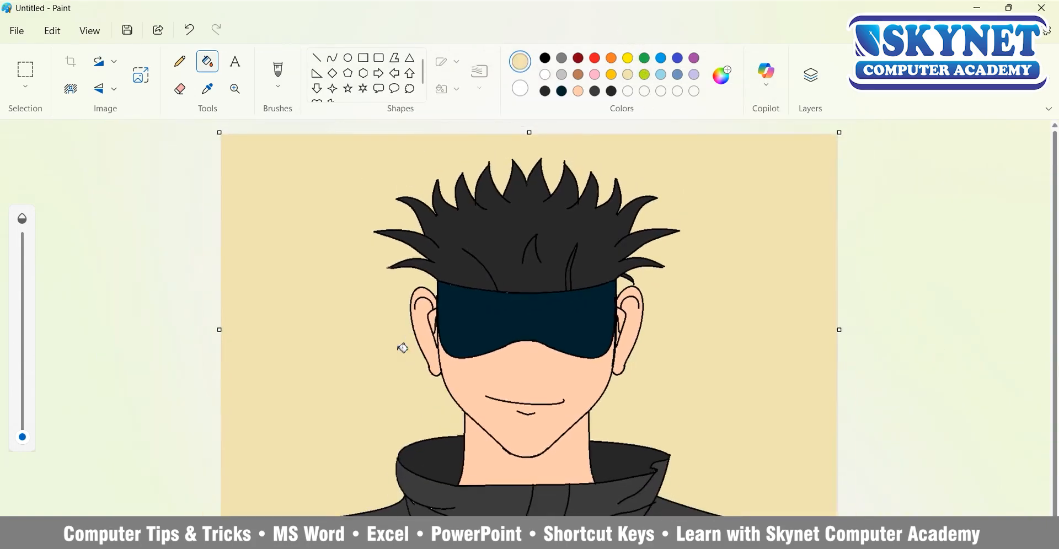
Mix a bright blue custom color and fill the background with it
click(723, 76)
click(434, 197)
drag(435, 196, 414, 147)
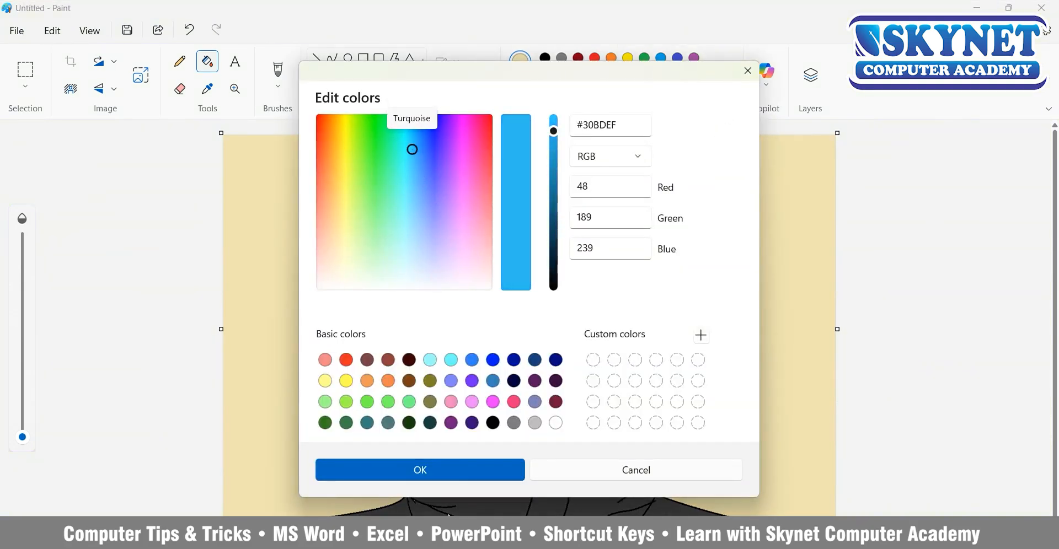
click(420, 470)
click(761, 381)
scroll(763, 383, up, 1)
scroll(660, 403, down, 1)
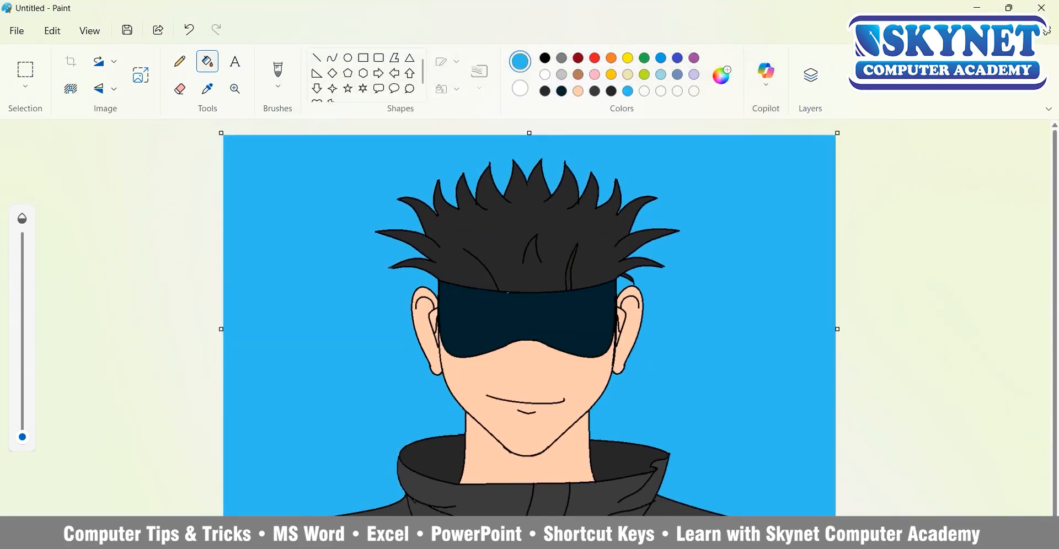
Draw a slightly curved black nose line down from the middle of the blindfold's lower edge
click(333, 58)
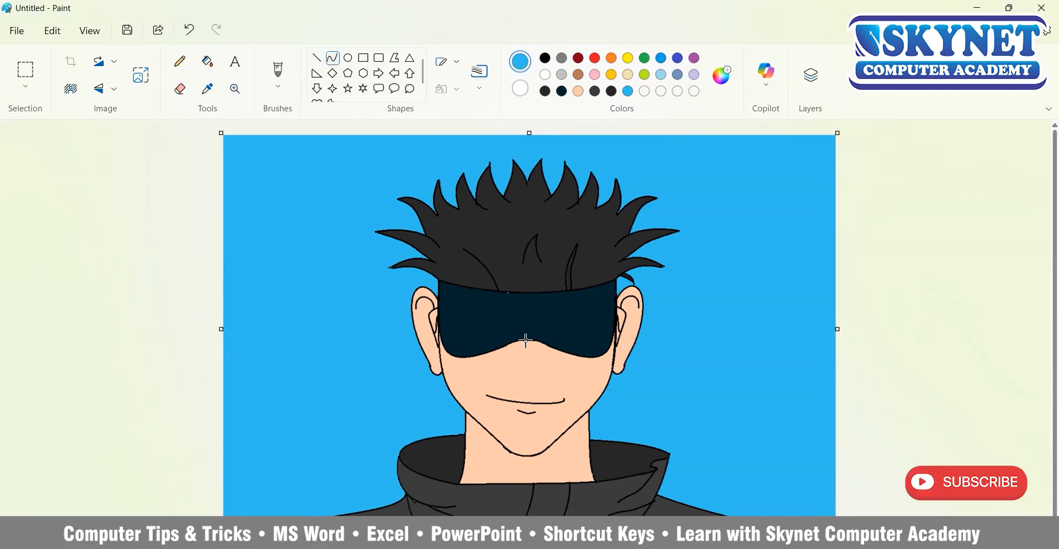
click(545, 58)
drag(522, 343, 519, 370)
Draw a small curved left nostril just below the nose line
scroll(517, 381, up, 2)
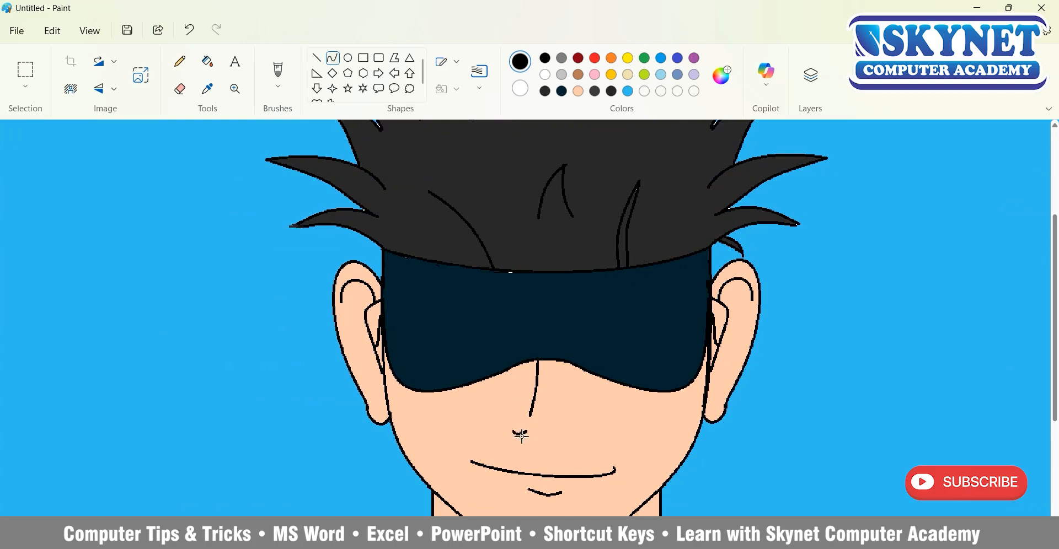
click(521, 435)
drag(524, 438, 510, 448)
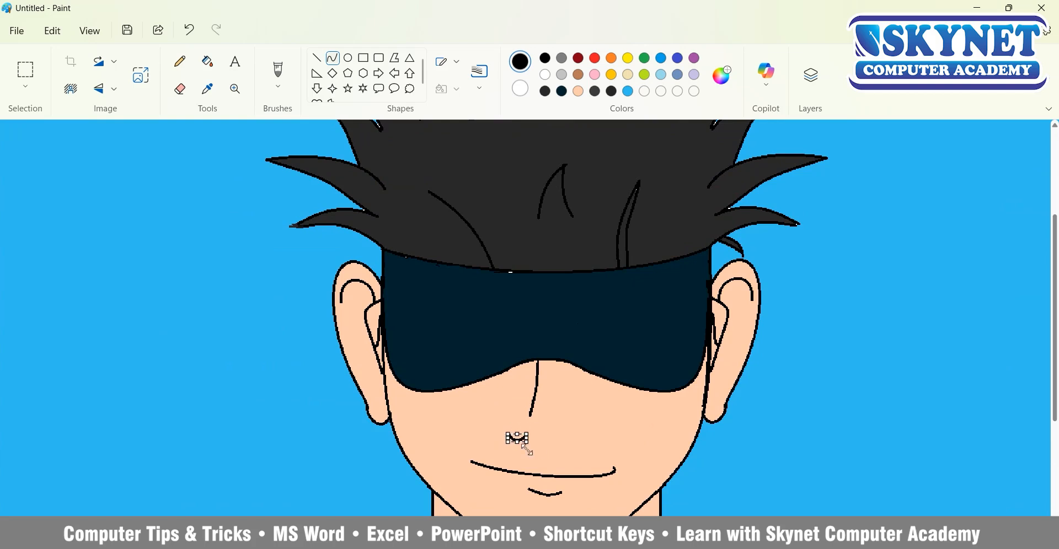
click(568, 451)
Try to draw a matching right nostril curve below the nose line
drag(552, 423, 546, 430)
click(364, 490)
scroll(513, 446, down, 2)
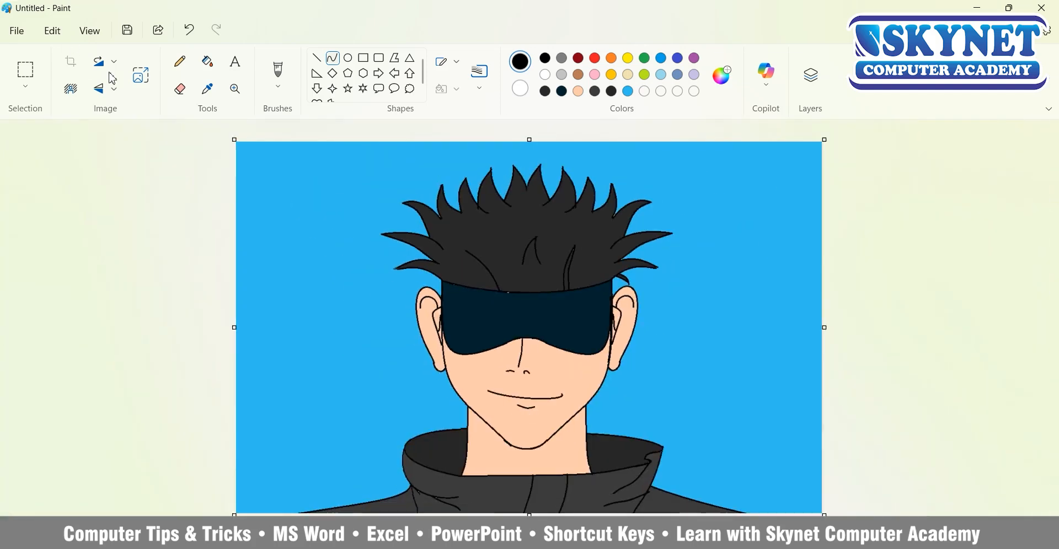
key(ctrl+z)
Copy the left nostril and place the pasted copy to its right, below the nose line, as the right nostril
click(361, 481)
scroll(513, 426, up, 3)
drag(545, 433, 585, 461)
key(ctrl+c)
key(ctrl+v)
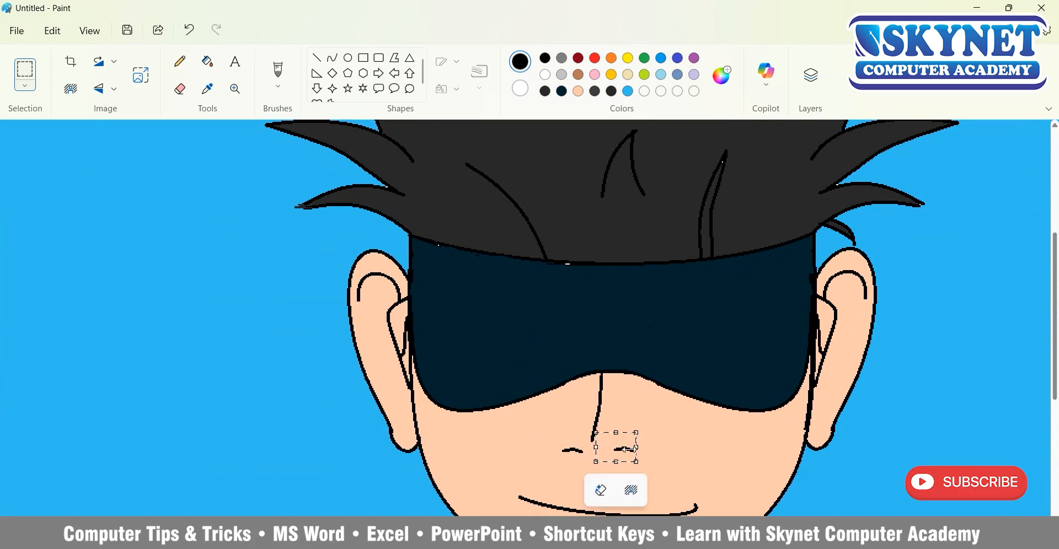